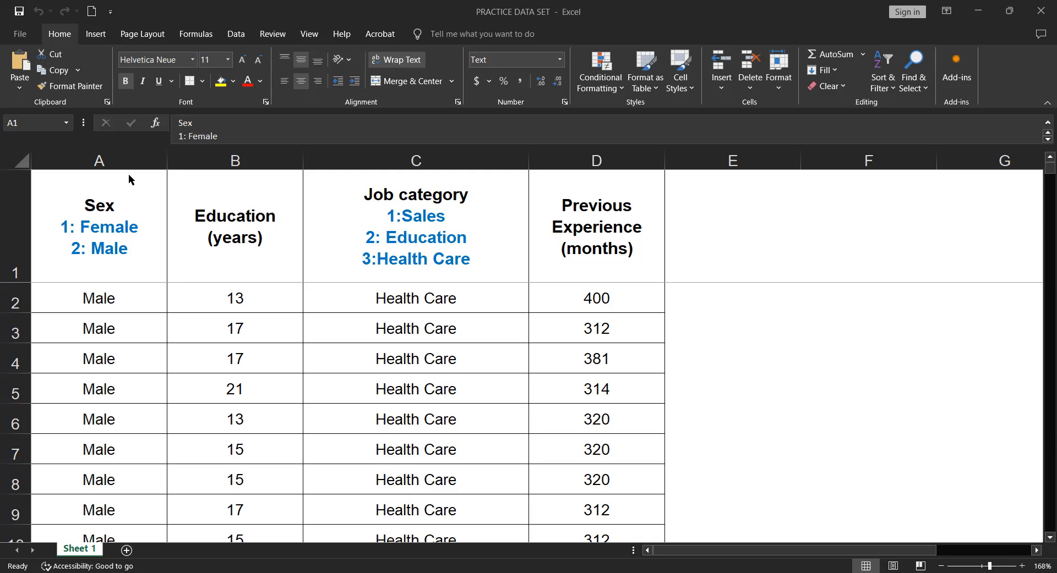
# Review the Sex, Education, Job category and Previous Experience columns and the numeric codes given in their headers
pyautogui.click(118, 160)
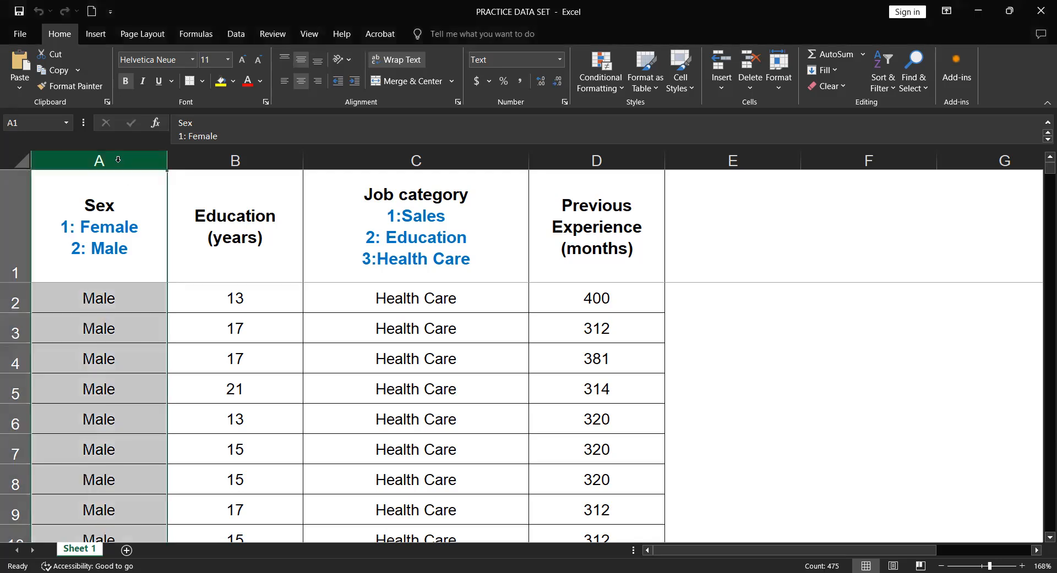
pyautogui.click(190, 157)
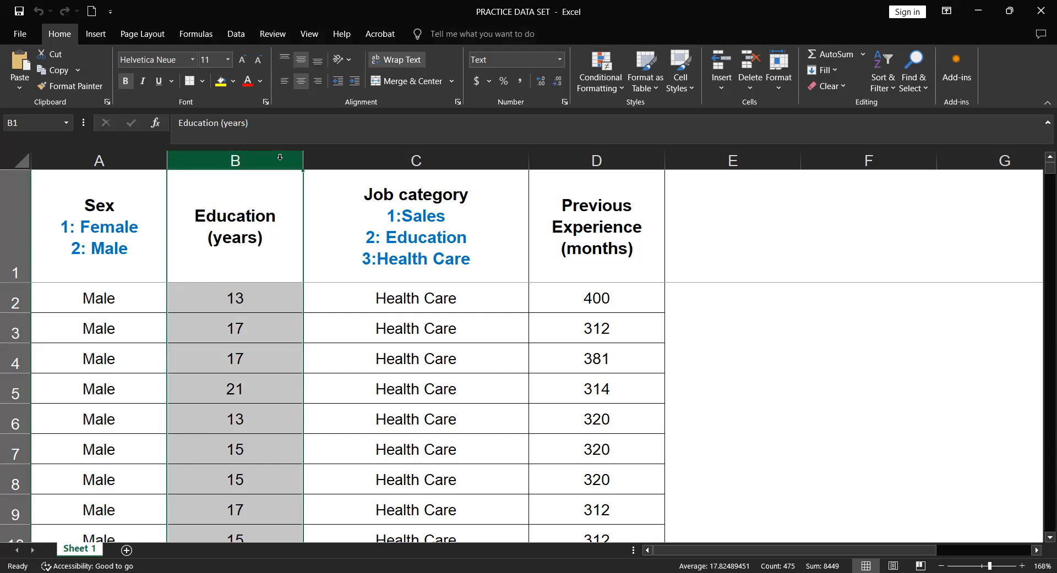
pyautogui.click(416, 160)
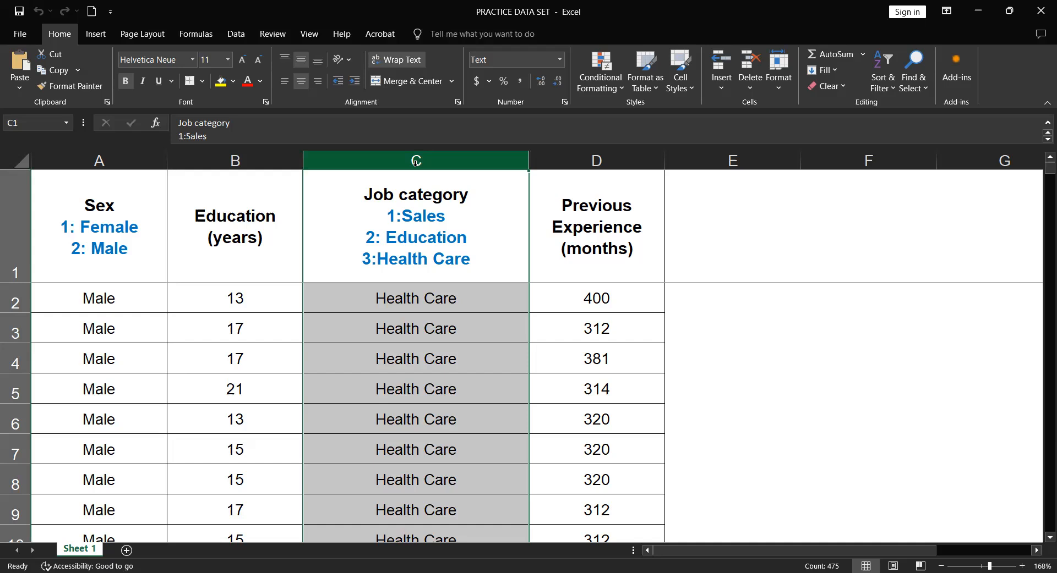
pyautogui.click(584, 158)
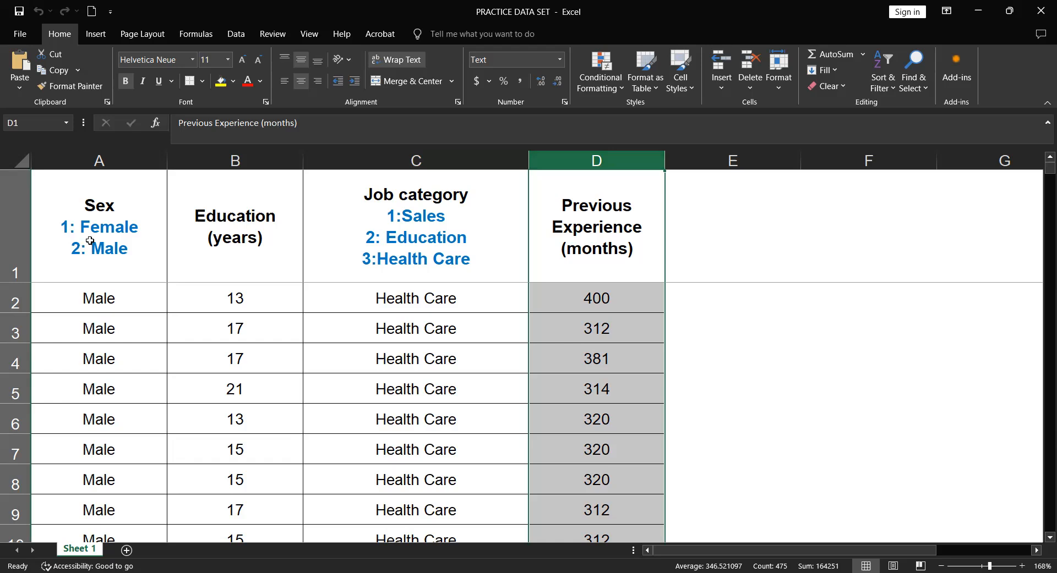
pyautogui.click(96, 225)
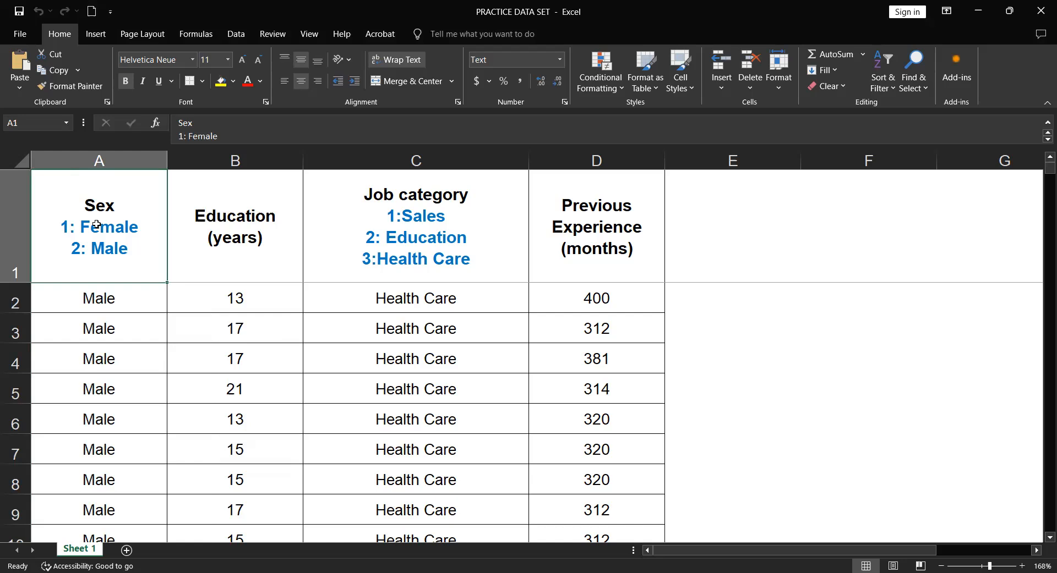
pyautogui.click(104, 162)
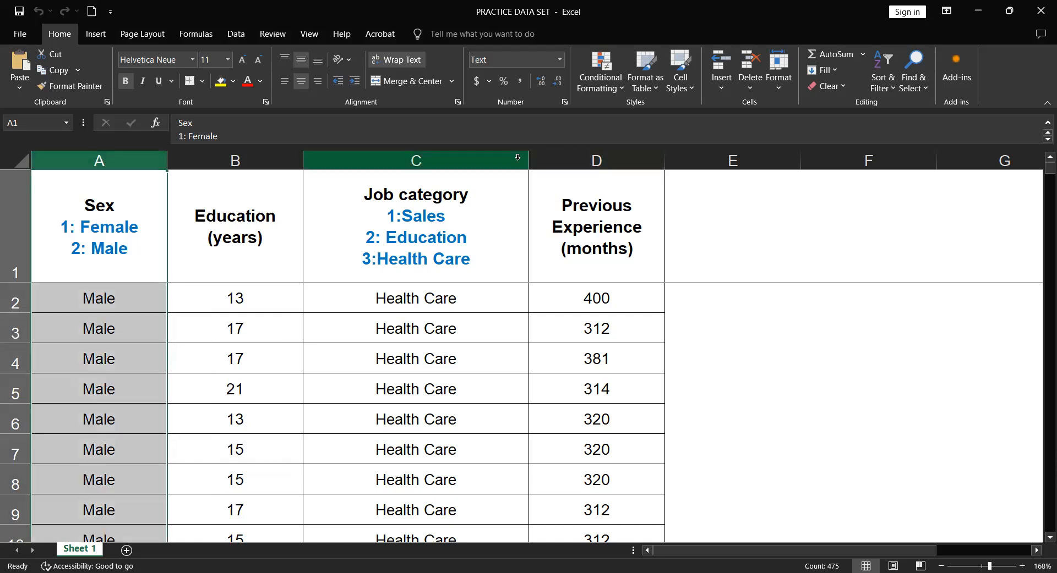
pyautogui.click(472, 157)
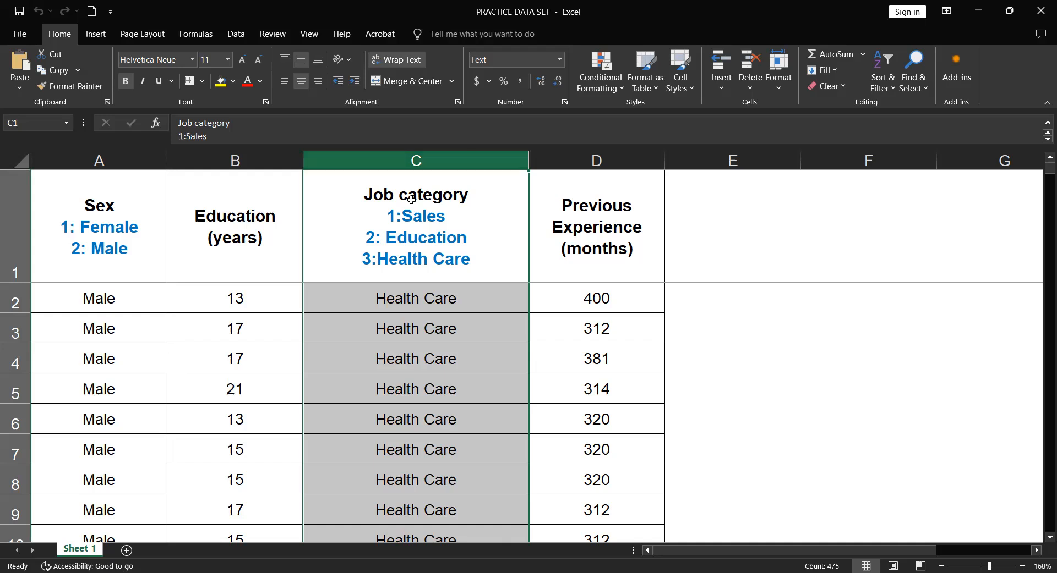
# Add filters to the header cells in row 1 of the data set
pyautogui.click(8, 241)
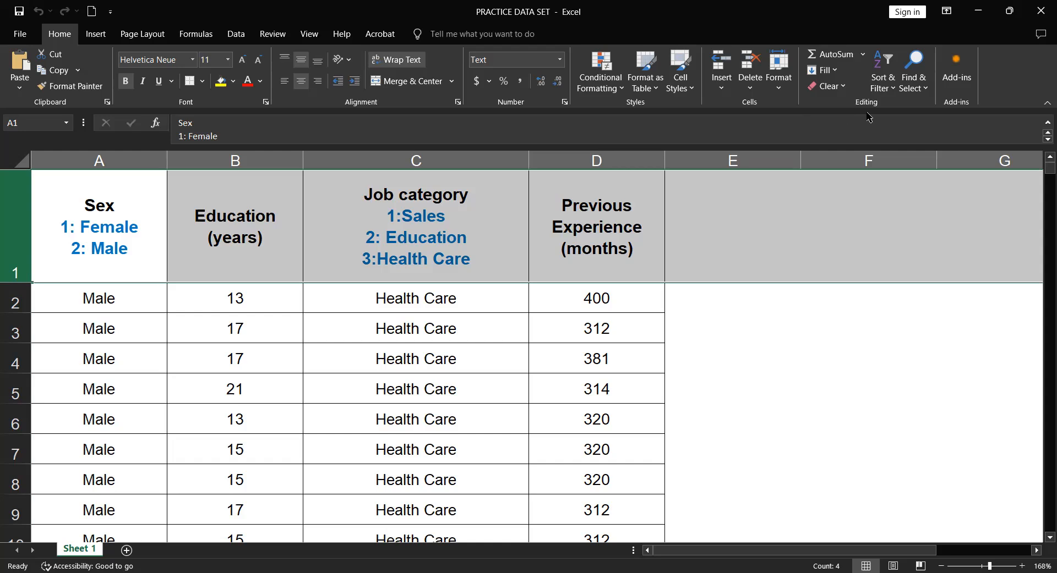
pyautogui.click(886, 94)
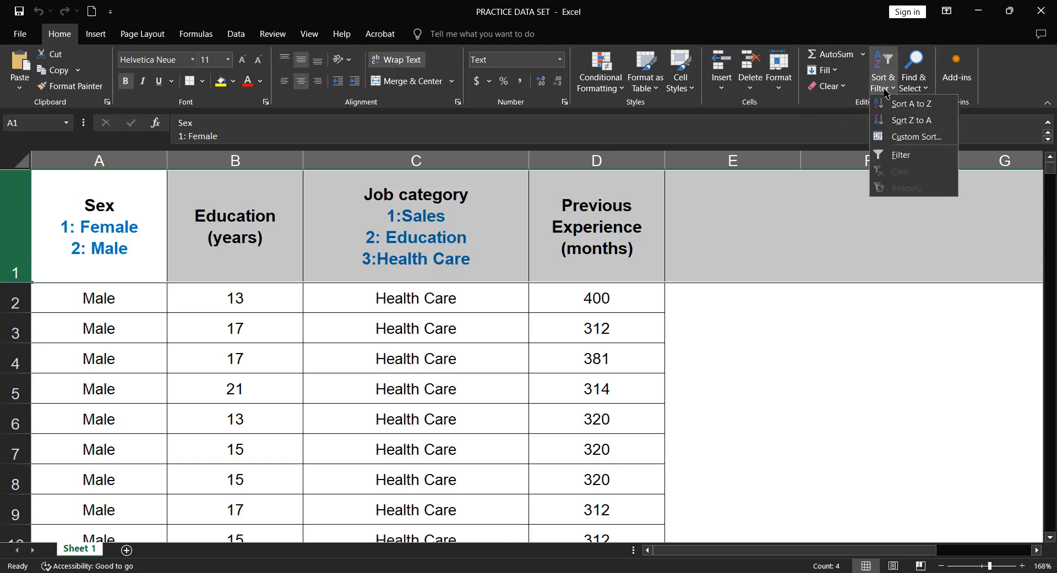
pyautogui.click(909, 159)
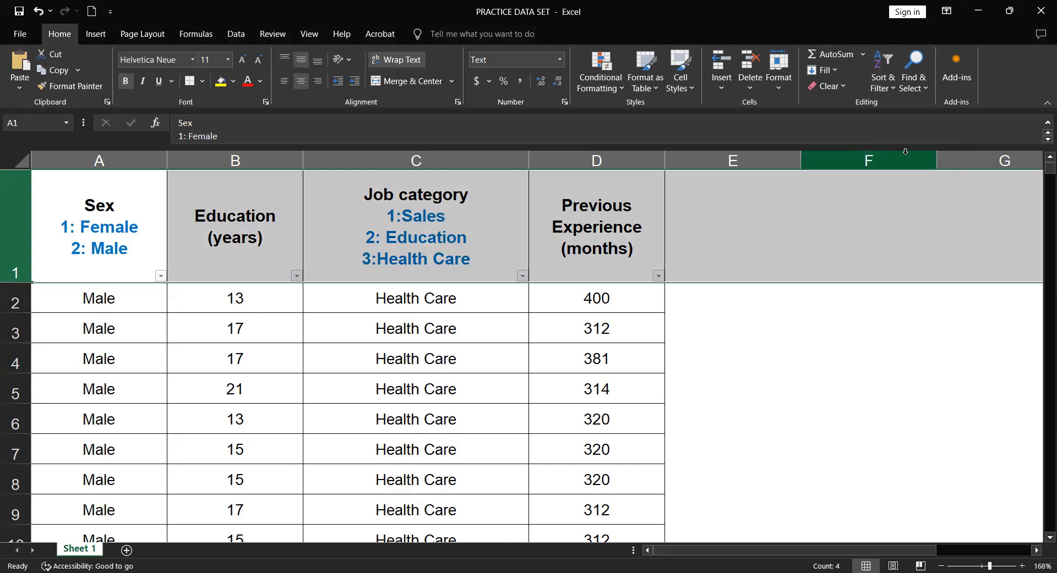
# Filter the Sex column to show only the Female rows
pyautogui.click(161, 276)
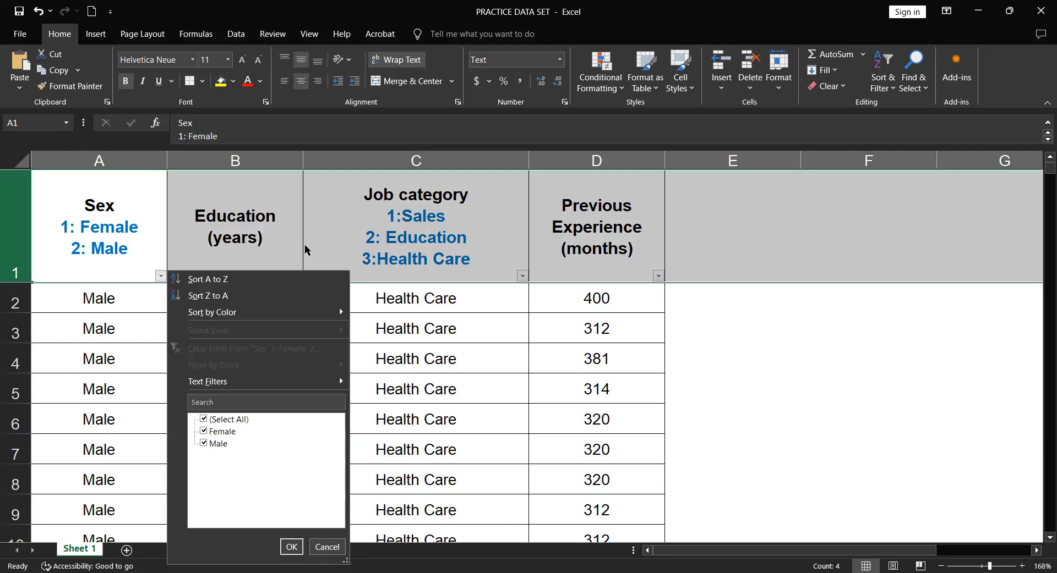
pyautogui.click(290, 268)
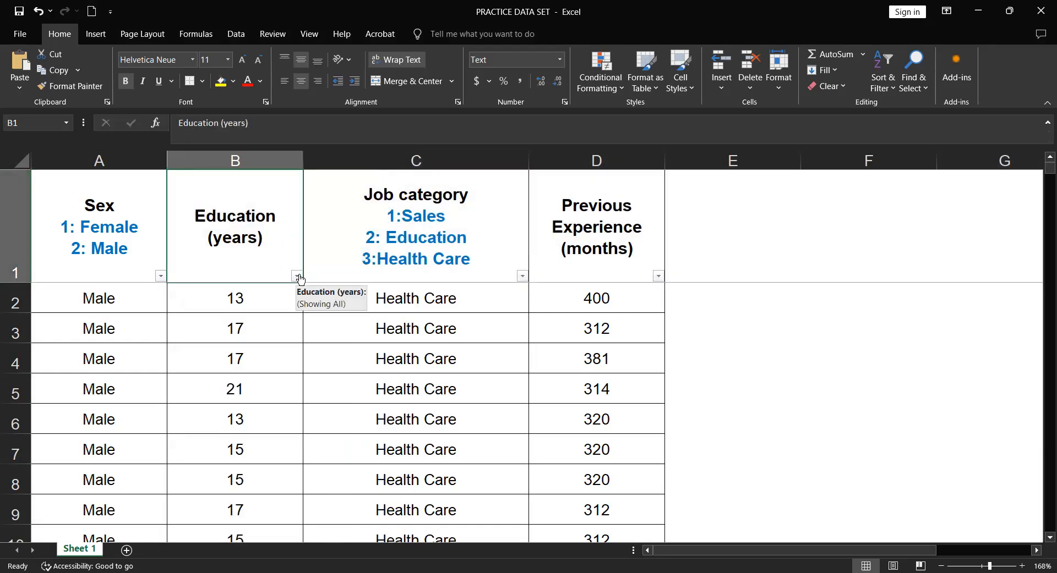
pyautogui.click(159, 278)
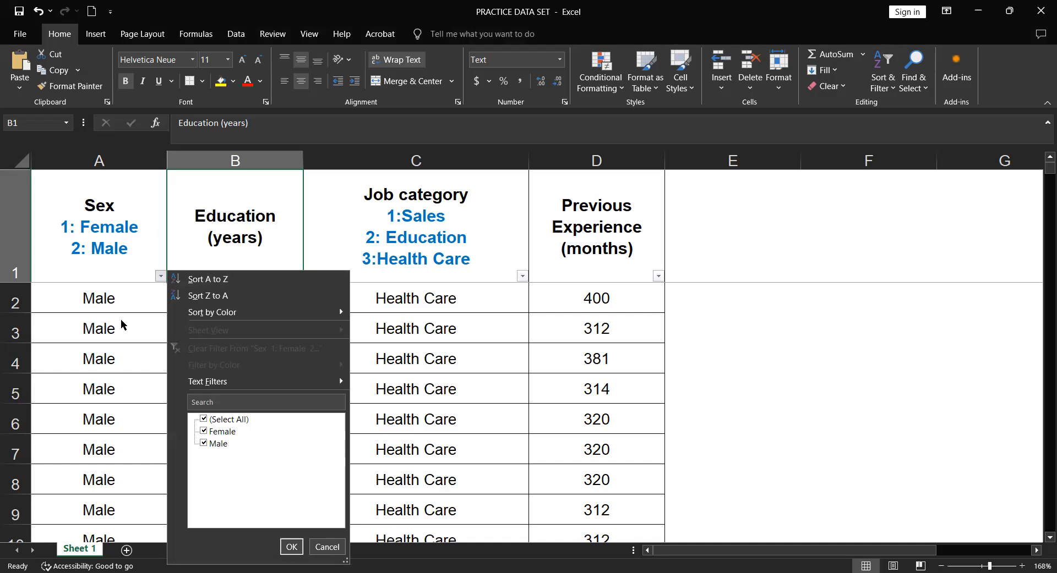
pyautogui.click(228, 421)
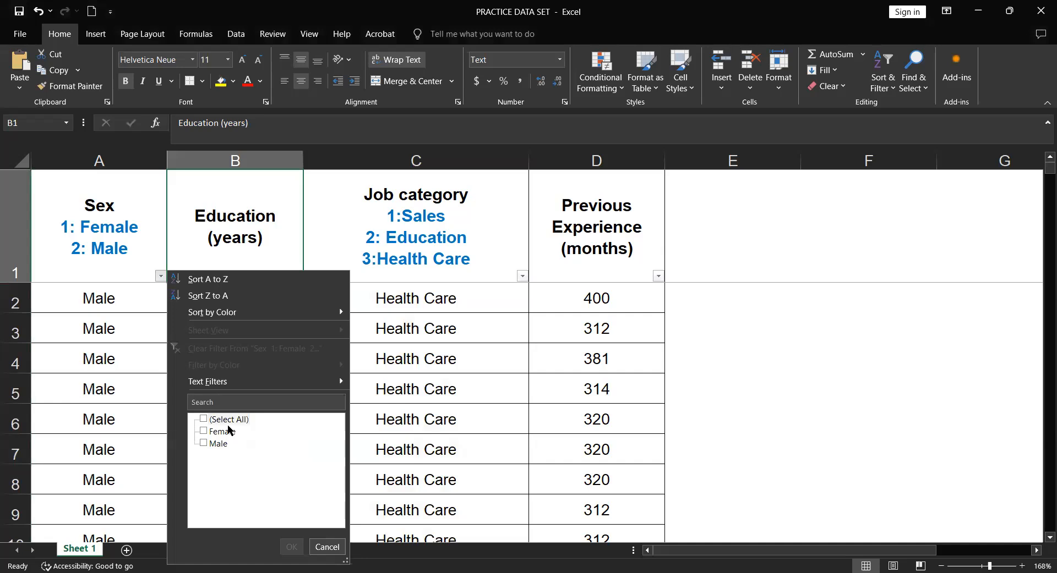
pyautogui.click(227, 432)
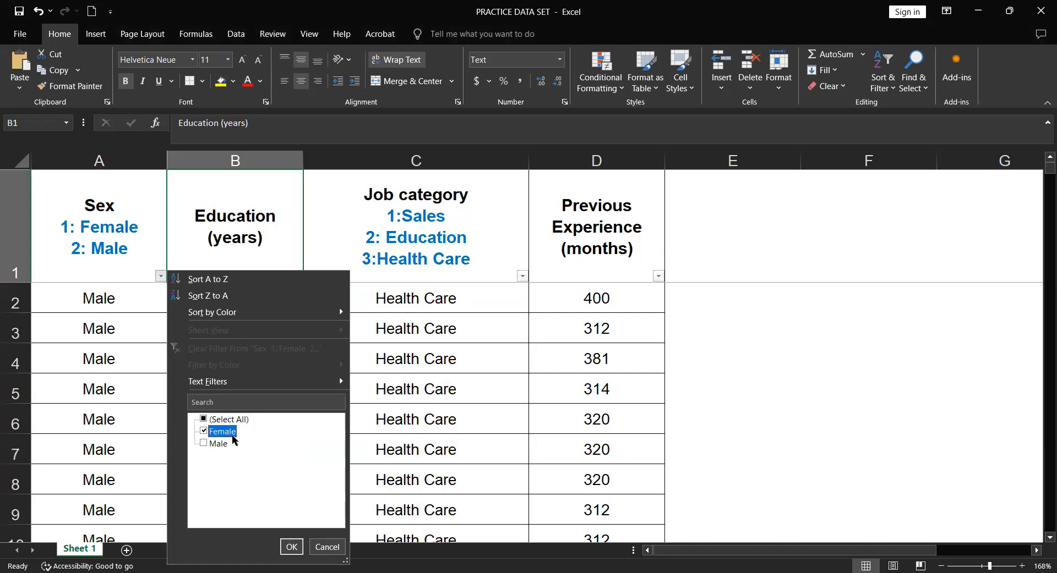
pyautogui.click(291, 547)
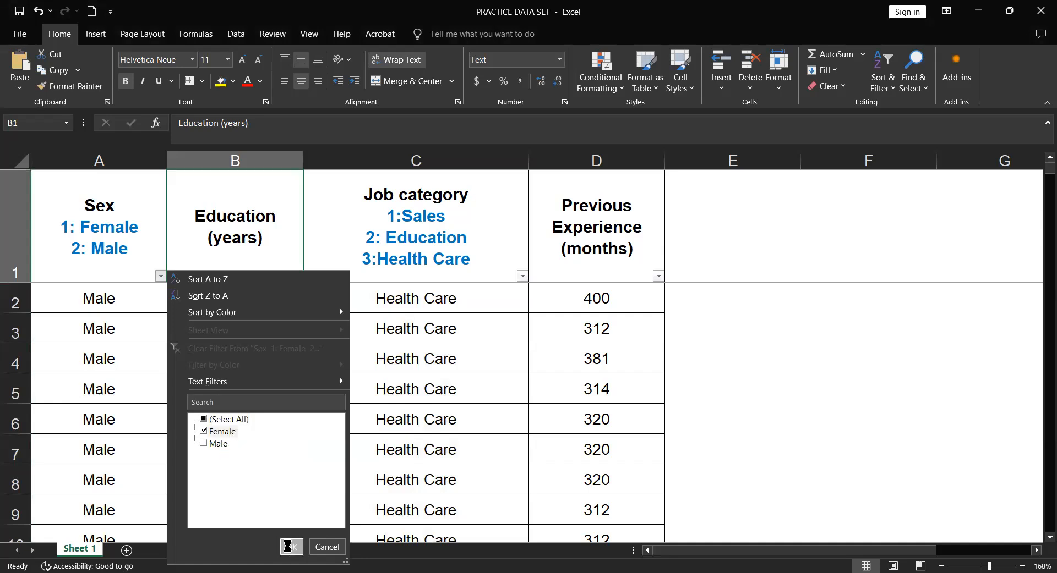
pyautogui.scroll(-1, 70, 329)
pyautogui.scroll(1, 83, 352)
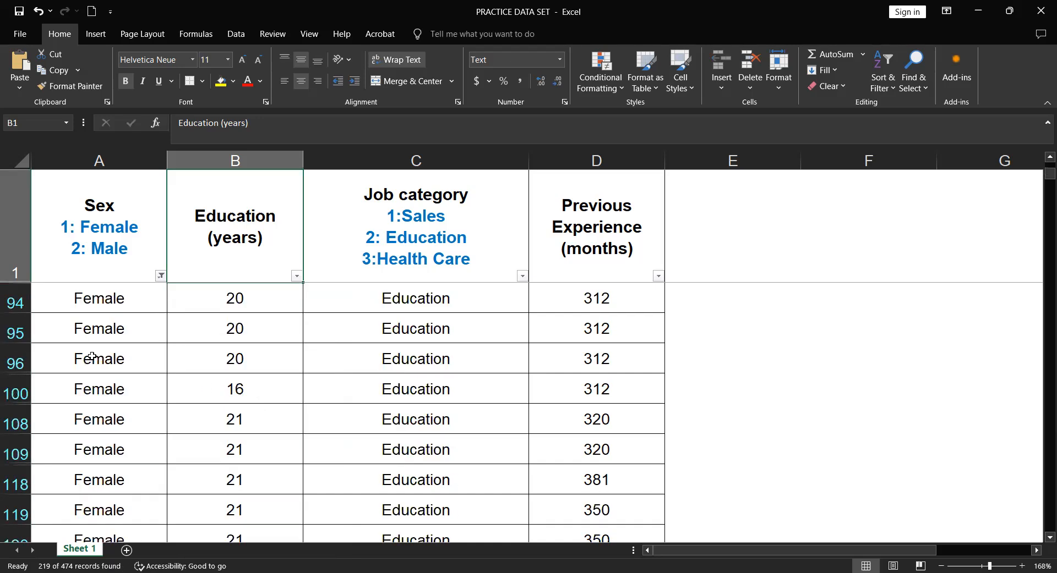
# Look through the filtered Female entries in the Sex column from A94 to A109
pyautogui.click(117, 304)
pyautogui.click(118, 335)
pyautogui.click(118, 360)
pyautogui.click(122, 392)
pyautogui.click(131, 429)
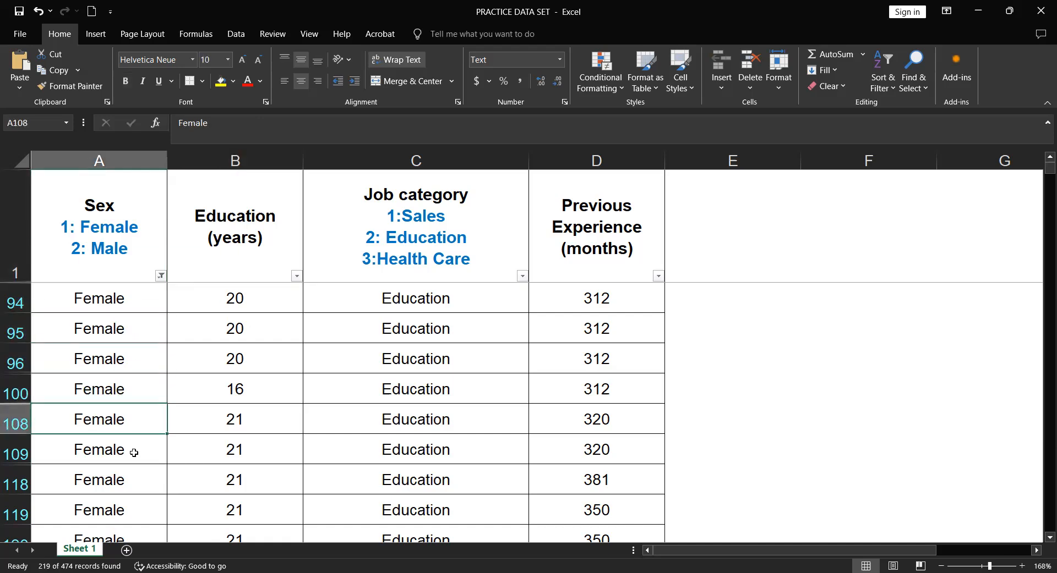
pyautogui.click(133, 453)
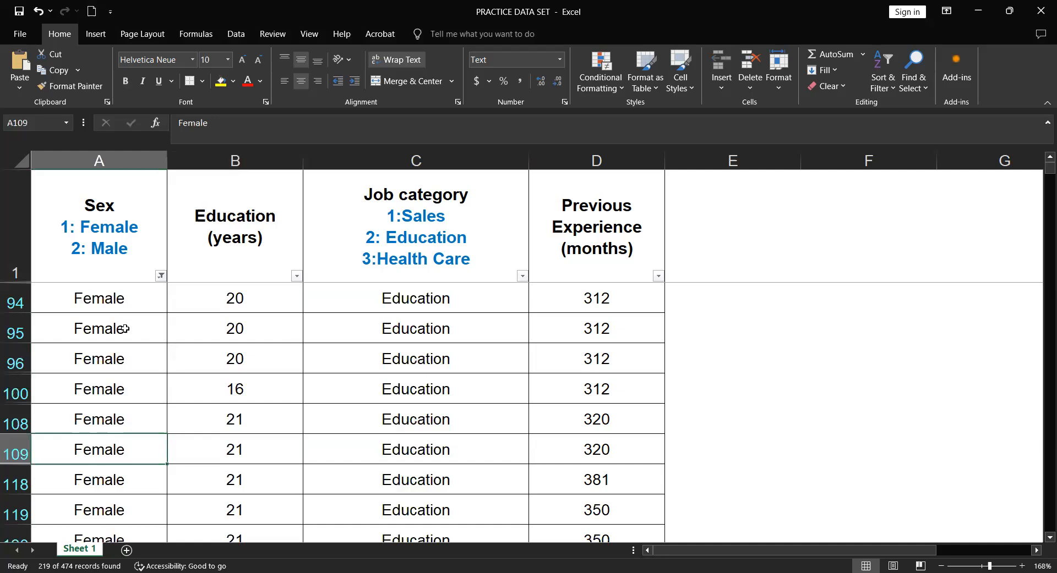
# Replace the first Female entry, cell A94, with 1 and convert it from text to a number
pyautogui.click(124, 311)
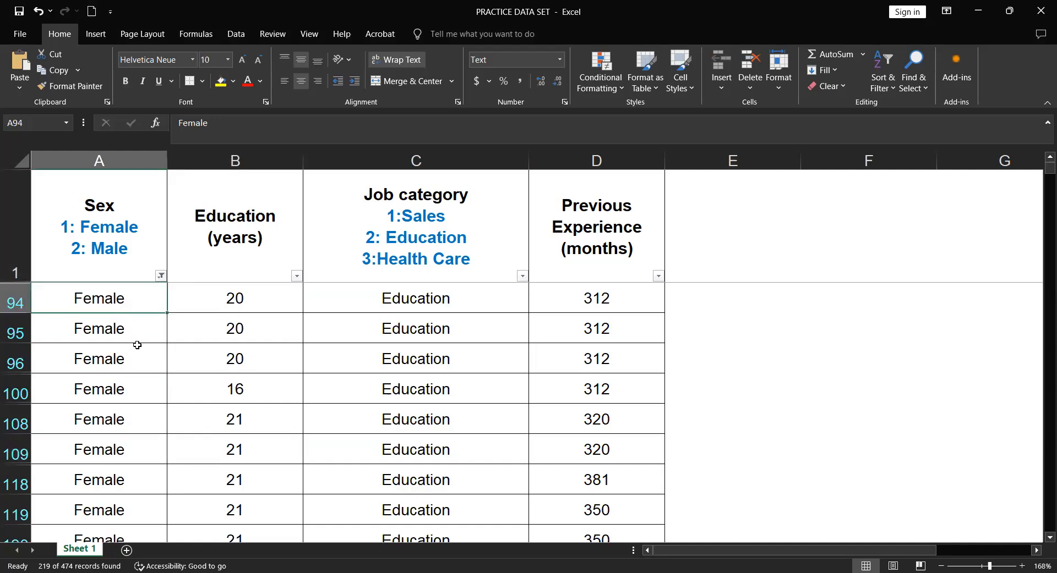
pyautogui.write('1')
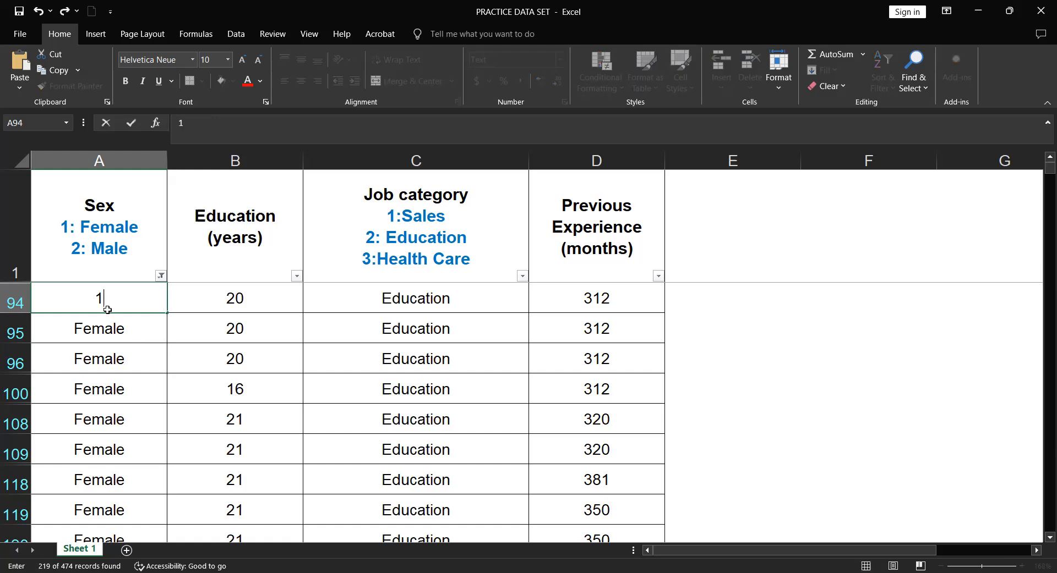
pyautogui.press('Return')
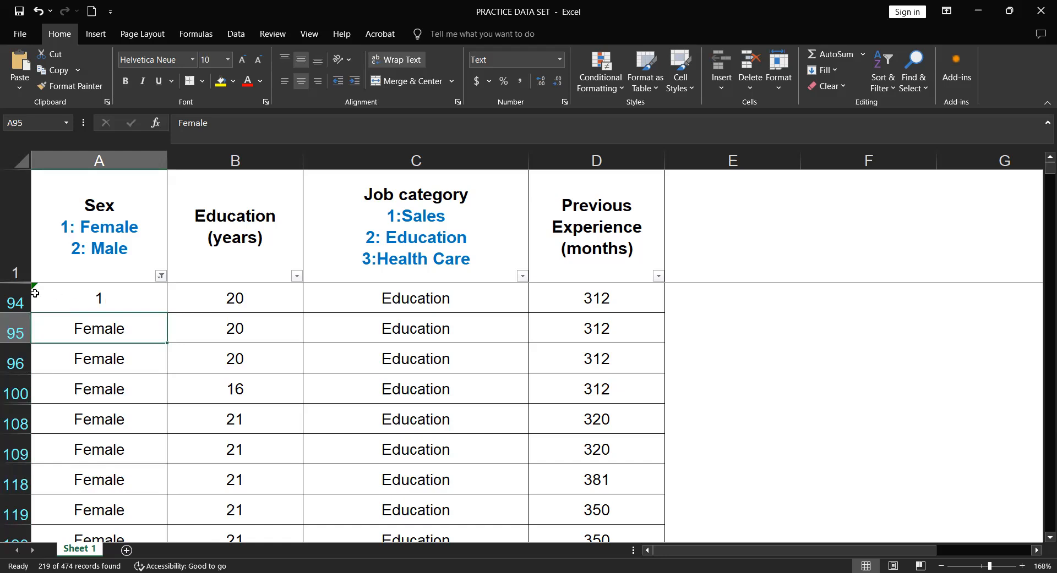
pyautogui.click(96, 294)
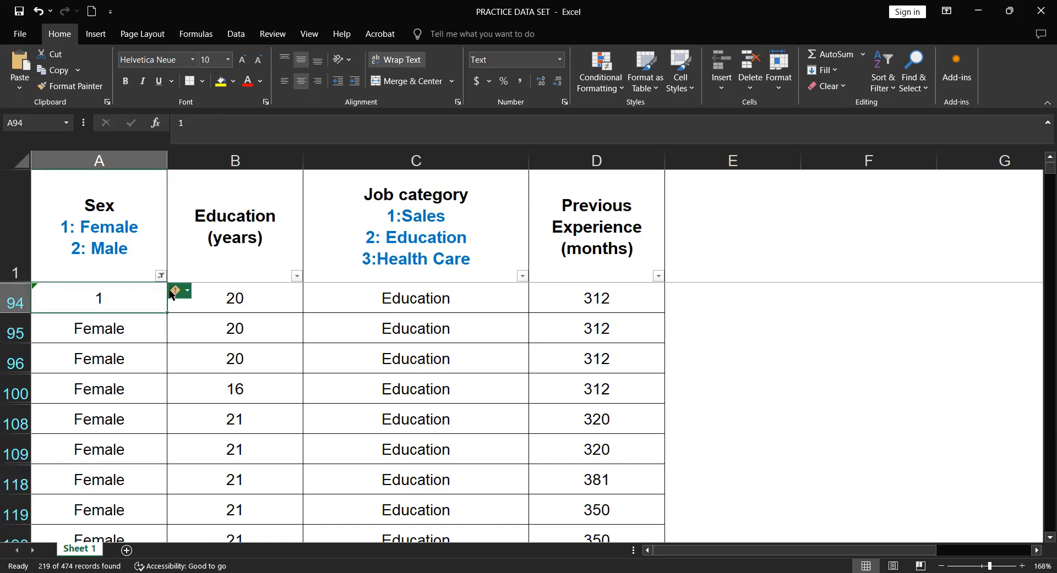
pyautogui.moveTo(171, 295)
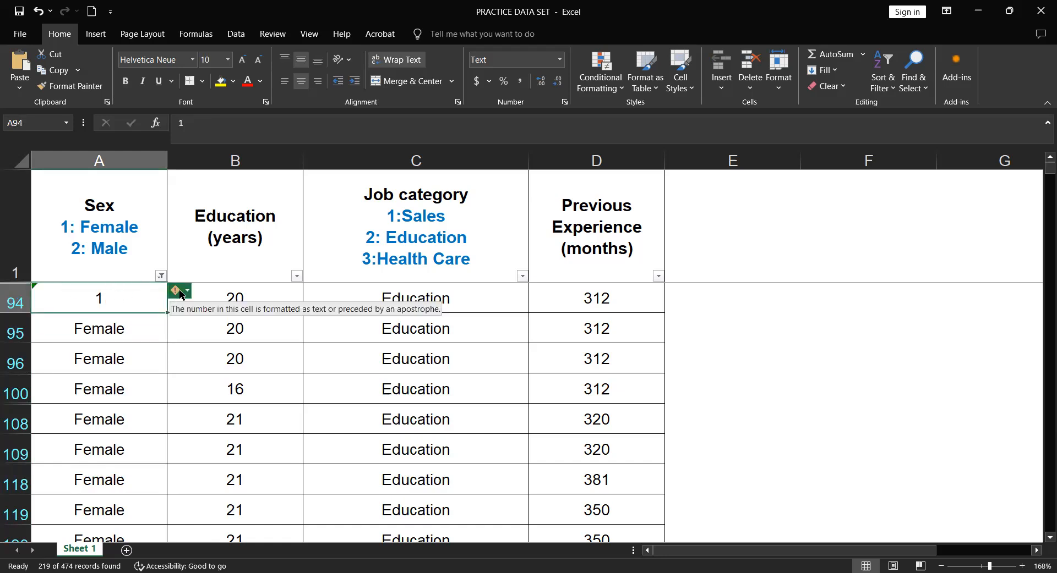
pyautogui.click(182, 295)
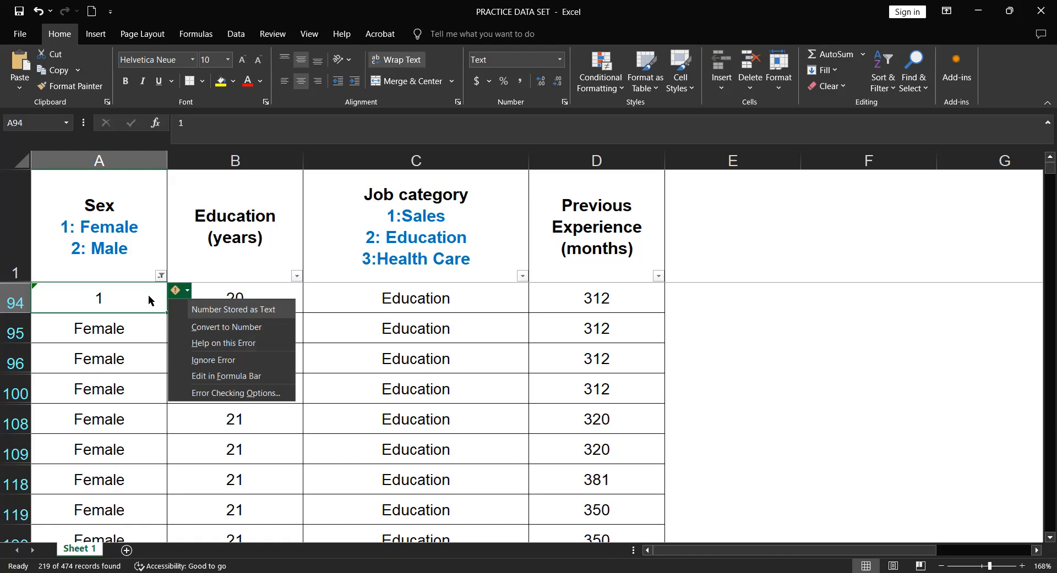
pyautogui.click(219, 330)
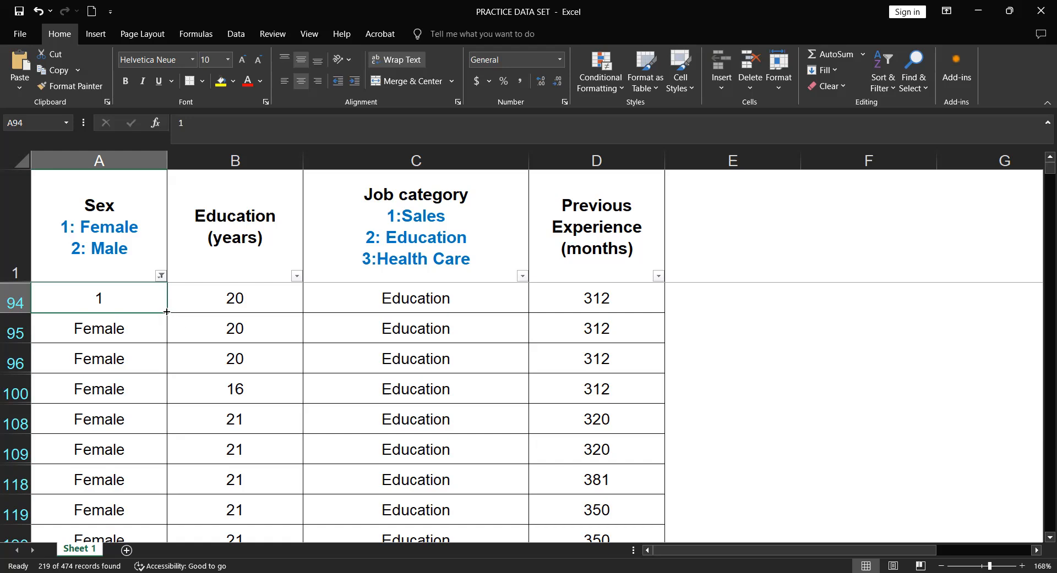
# Fill the code 1 from A94 down the filtered Sex column to row 475, replacing every Female entry
pyautogui.moveTo(166, 312); pyautogui.dragTo(156, 480)
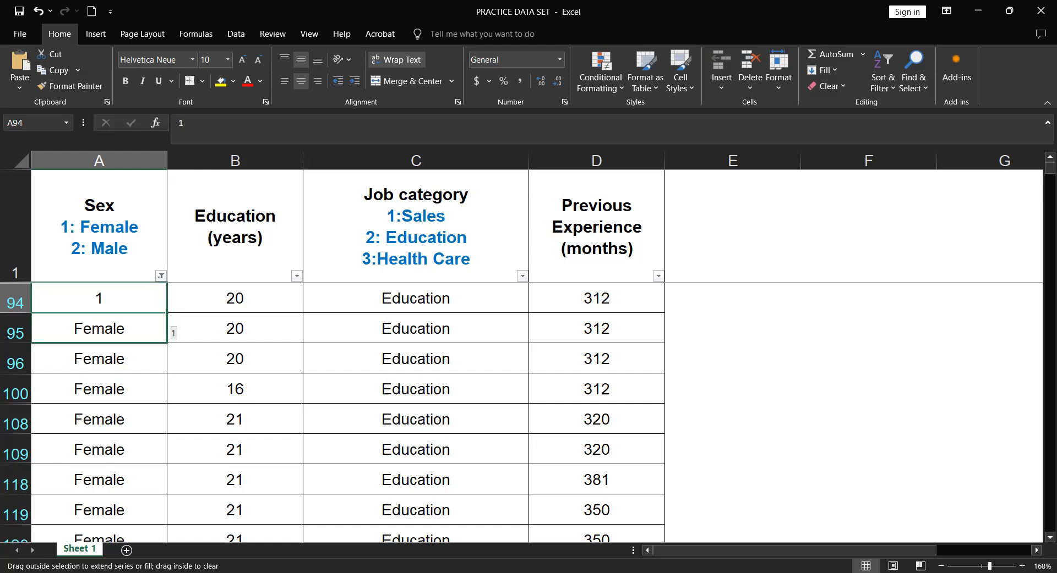
pyautogui.moveTo(165, 330); pyautogui.dragTo(153, 490)
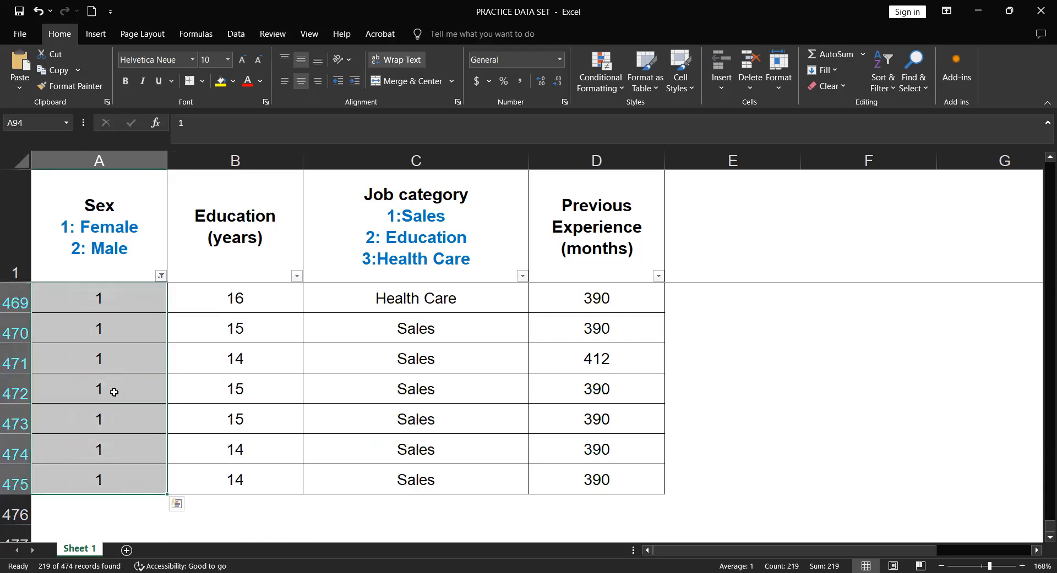
pyautogui.scroll(17, 114, 392)
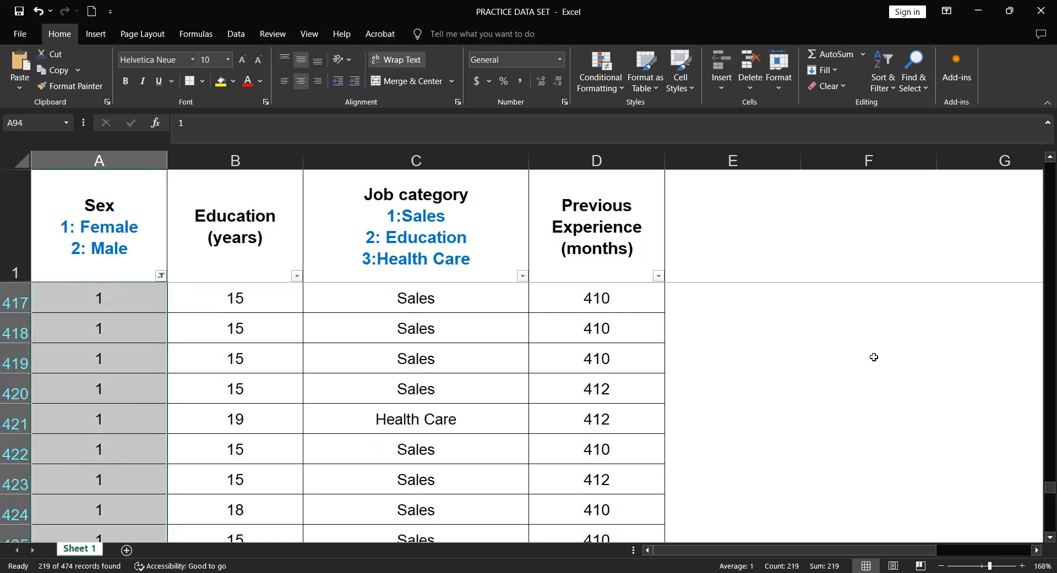
# Change the Sex column filter to show only the Male rows
pyautogui.click(160, 276)
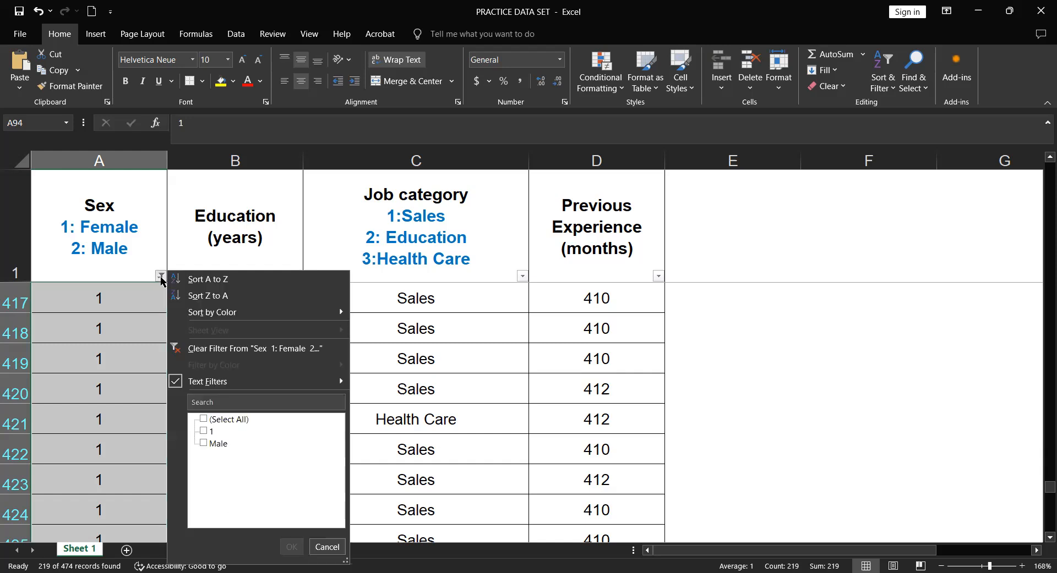
pyautogui.click(212, 445)
pyautogui.click(291, 547)
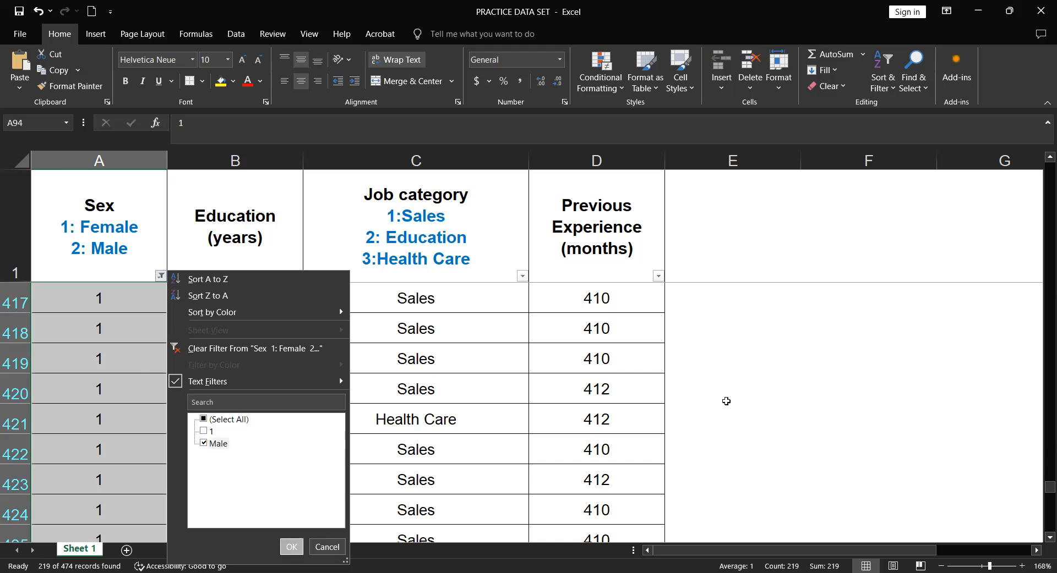
pyautogui.moveTo(1049, 482); pyautogui.dragTo(1041, 178)
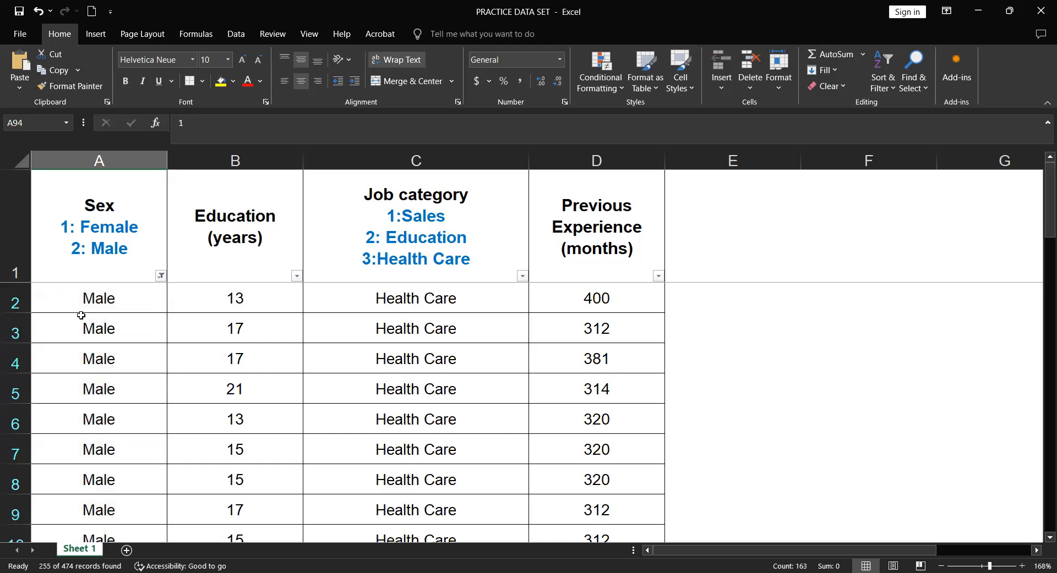
# Replace the first Male entry, cell A2, with 2 and convert it from text to a number
pyautogui.click(112, 302)
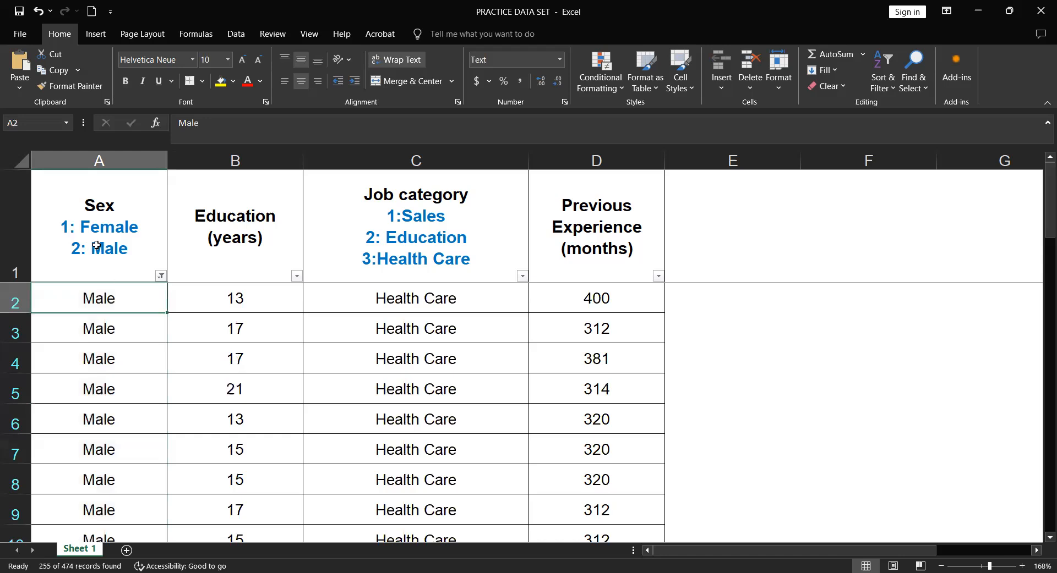
pyautogui.write('2')
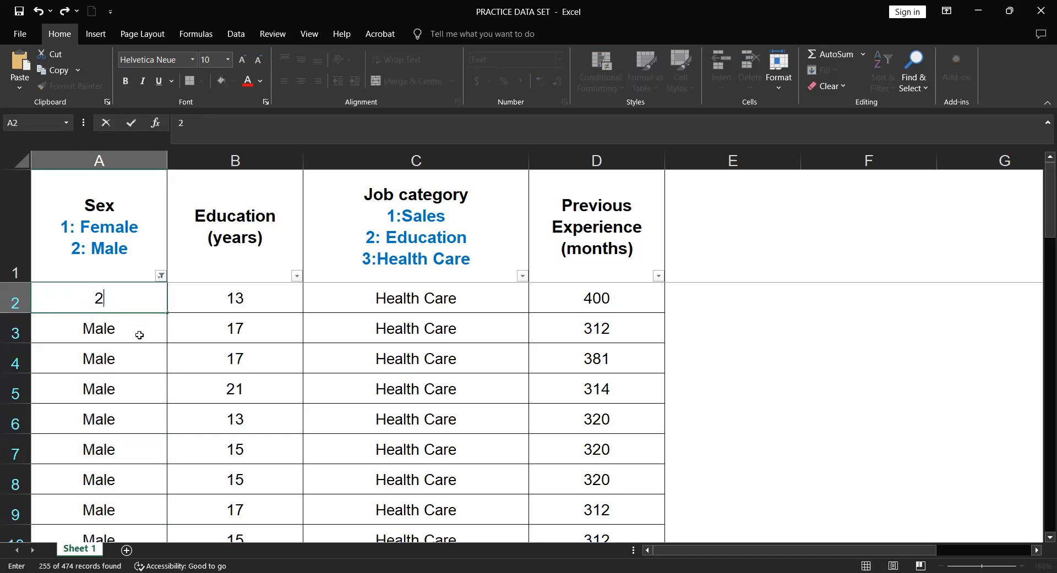
pyautogui.press('Return')
pyautogui.click(99, 296)
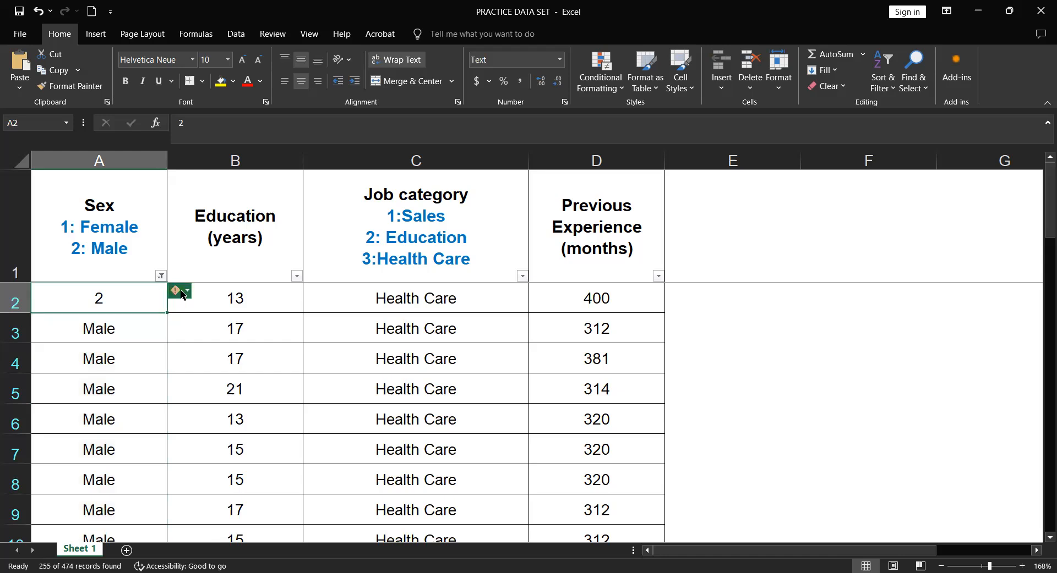
pyautogui.moveTo(177, 294)
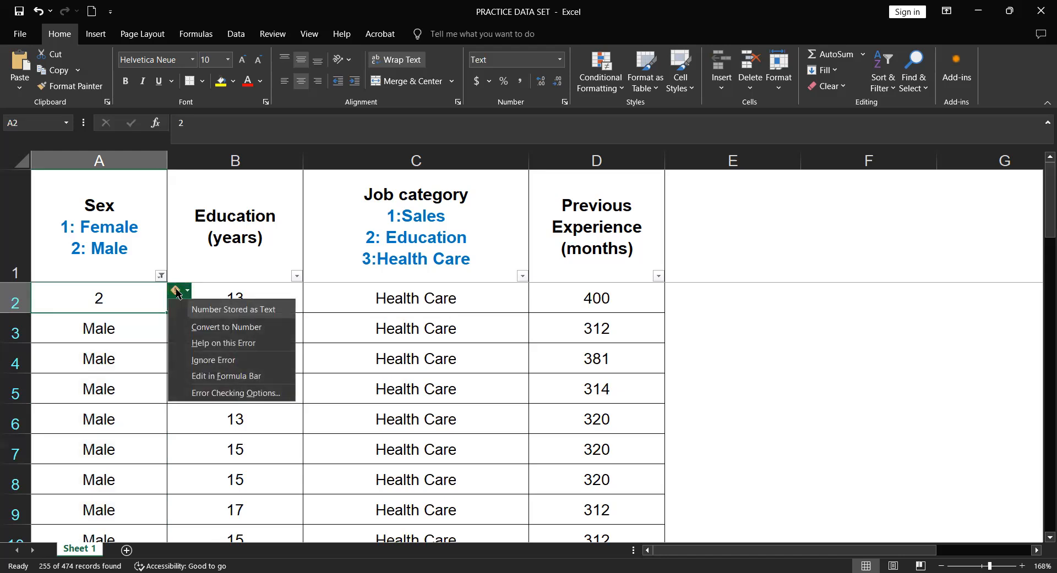
pyautogui.click(212, 330)
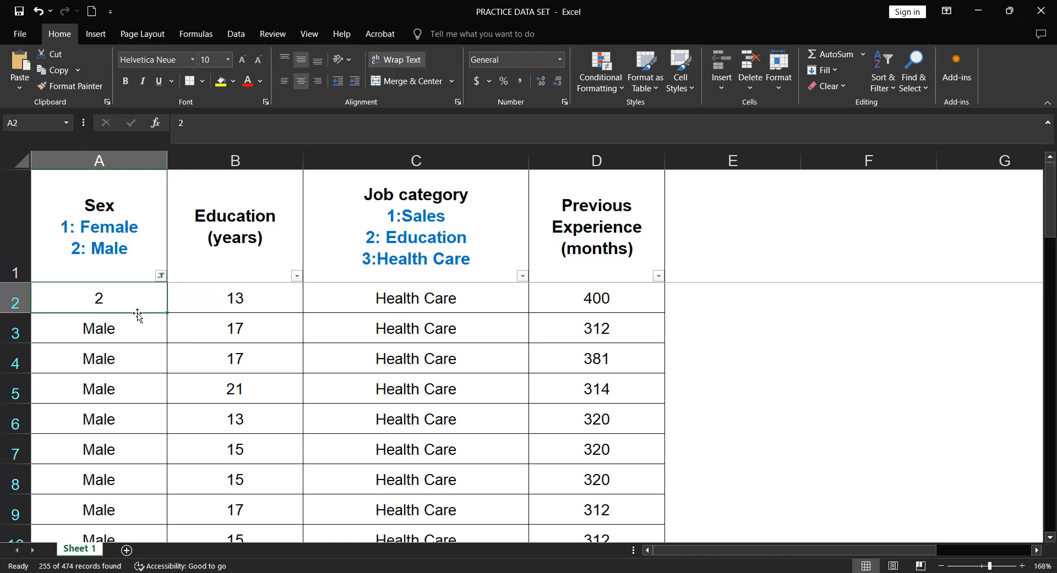
# Fill the code 2 from A2 down the filtered Sex column, replacing every Male entry
pyautogui.moveTo(168, 312); pyautogui.dragTo(164, 356)
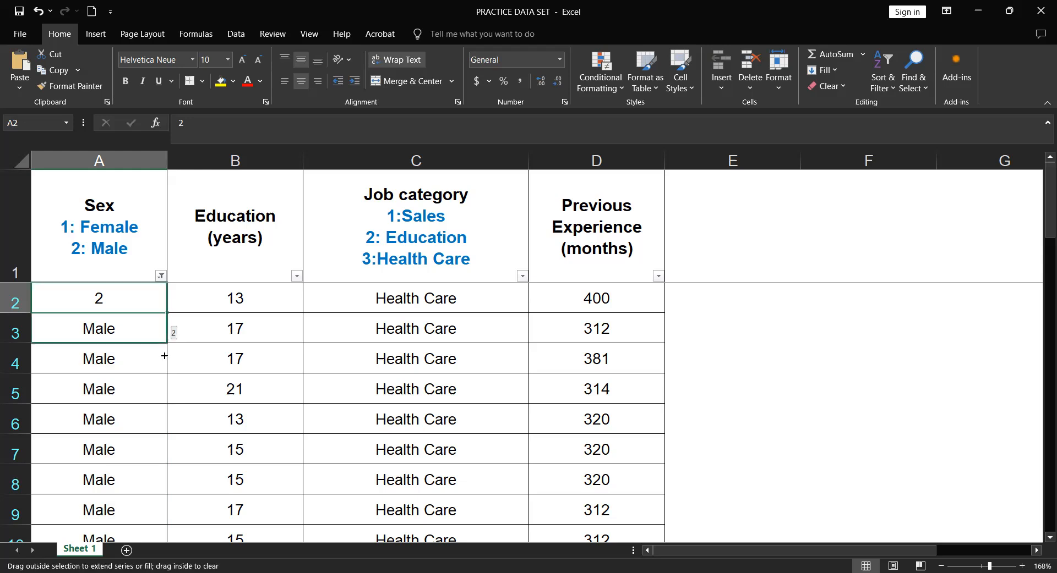
pyautogui.moveTo(158, 444)
pyautogui.mouseDown()
pyautogui.moveTo(156, 555)
pyautogui.moveTo(168, 434)
pyautogui.mouseUp()
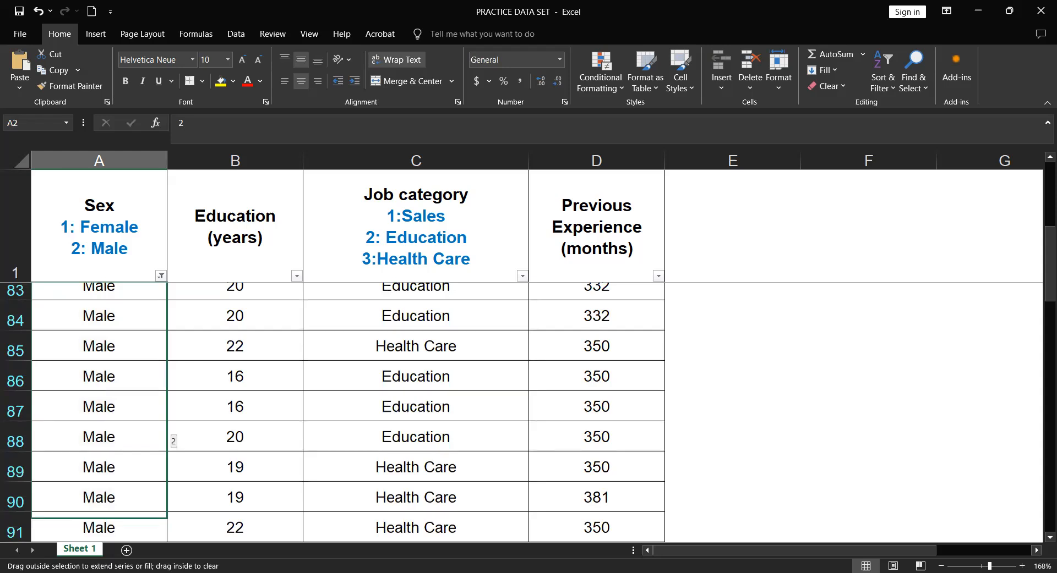
pyautogui.moveTo(153, 527); pyautogui.dragTo(147, 507)
pyautogui.click(1047, 423)
pyautogui.click(1048, 422)
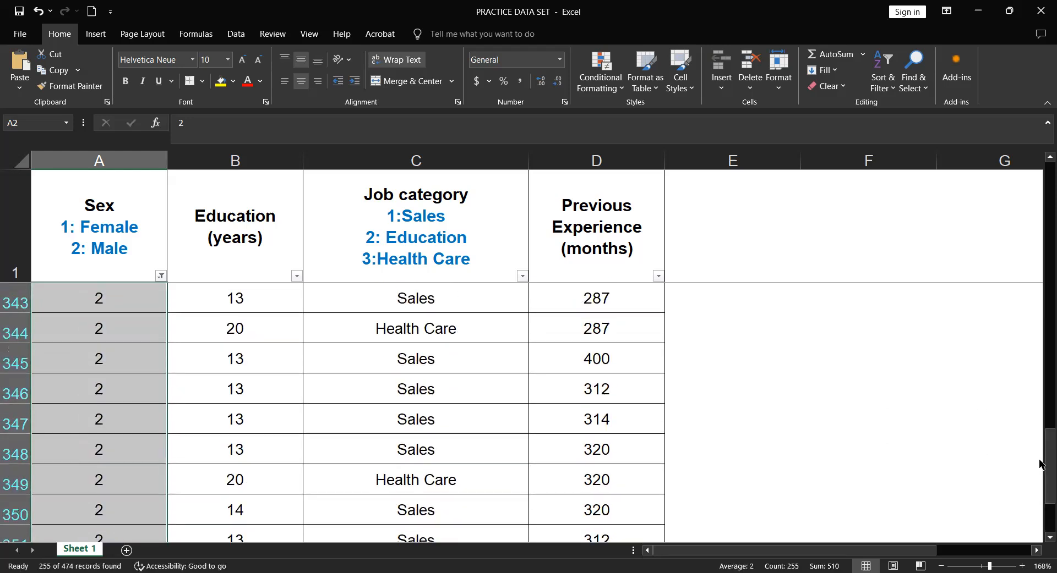
pyautogui.moveTo(1048, 462); pyautogui.dragTo(1040, 166)
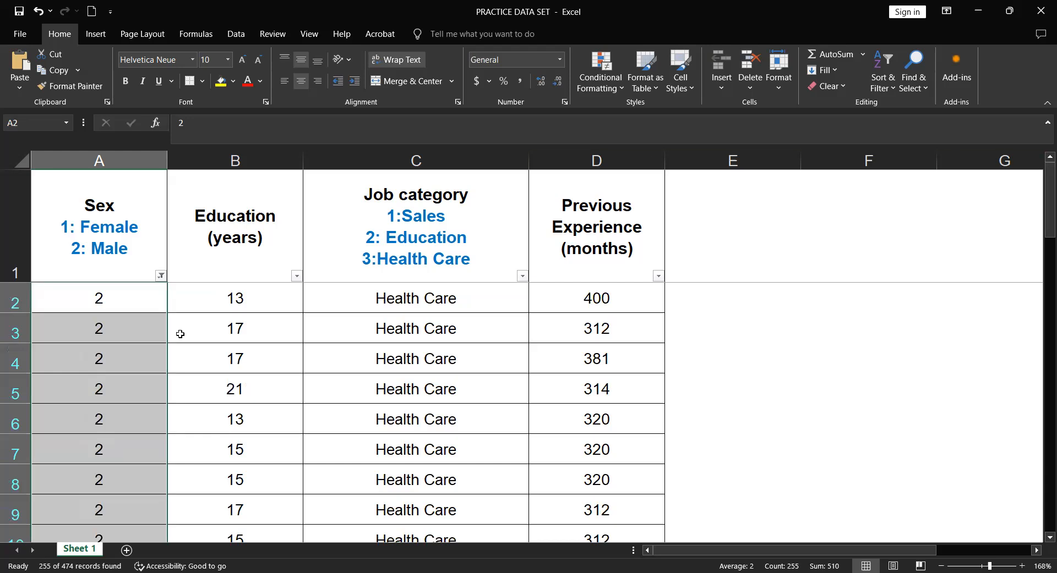
# Set the Sex column filter to show all rows again and look over the recoded entries
pyautogui.click(161, 275)
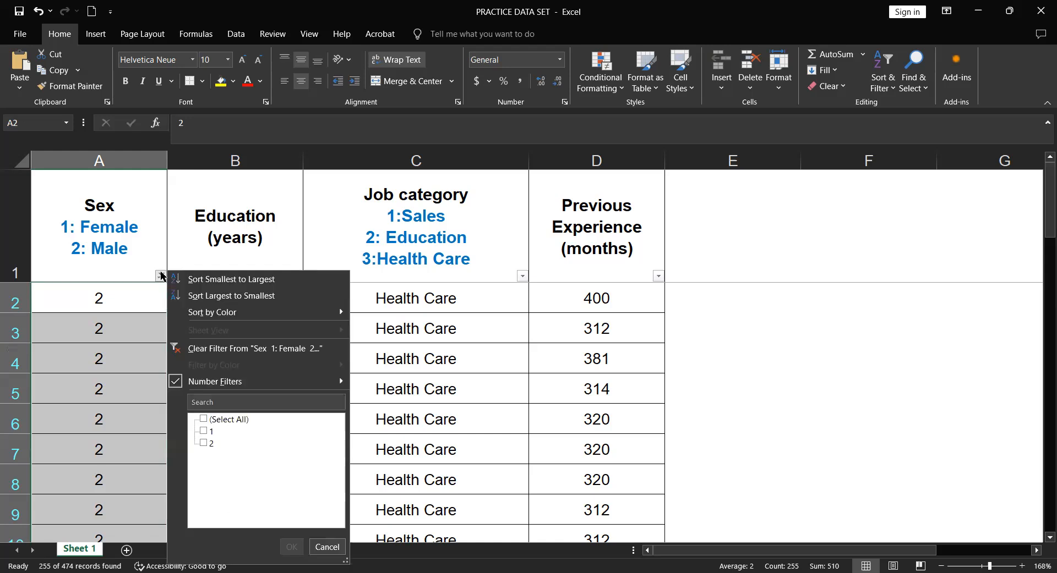
pyautogui.click(221, 420)
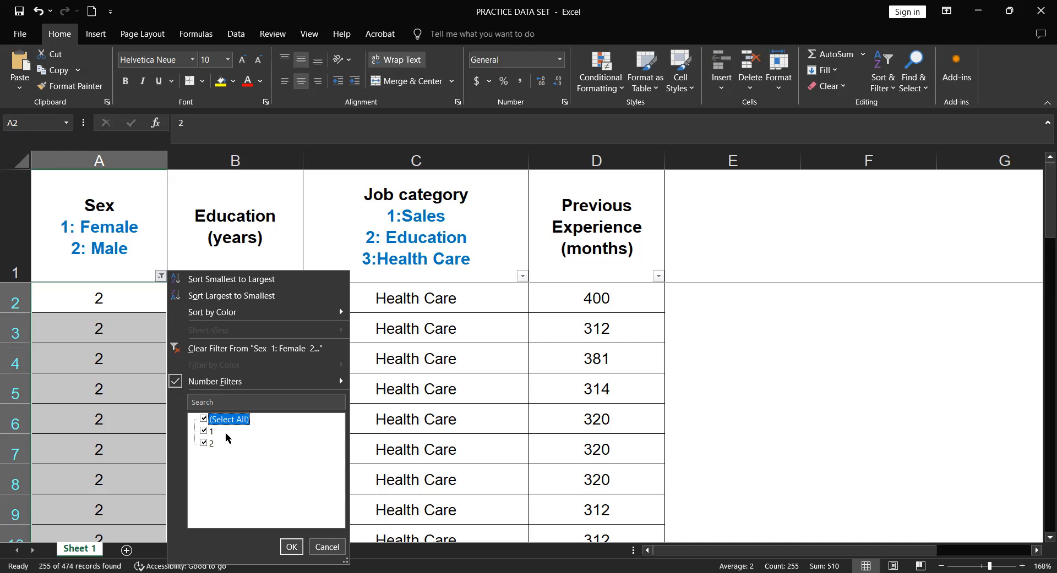
pyautogui.click(291, 547)
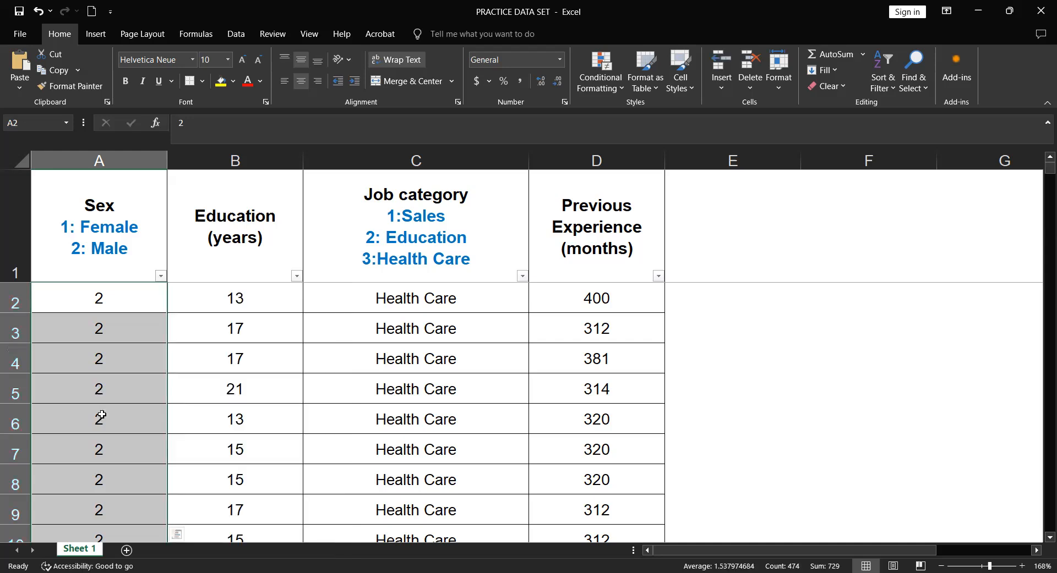
pyautogui.scroll(-18, 102, 413)
pyautogui.scroll(-19, 115, 385)
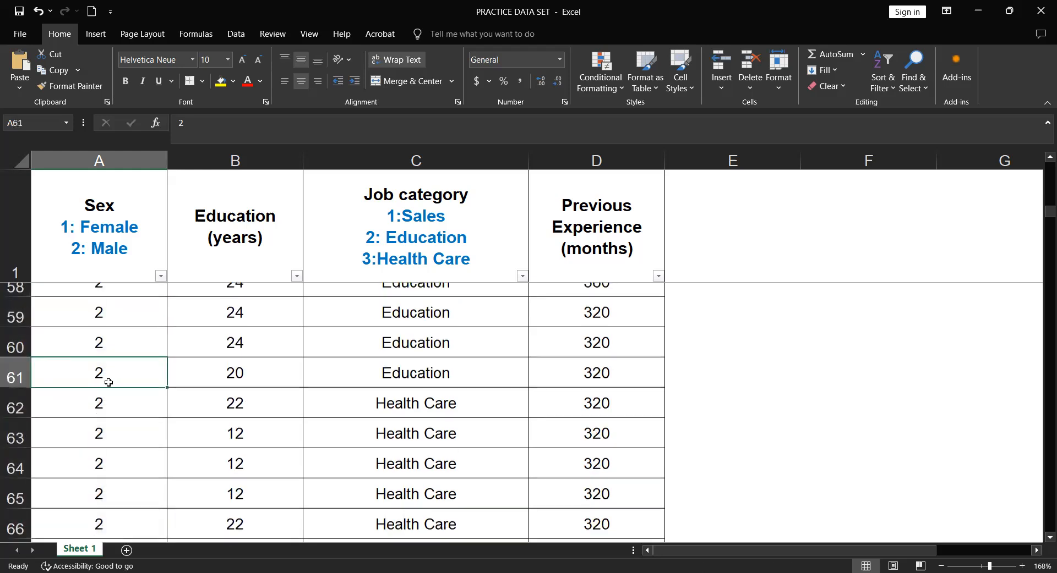
pyautogui.scroll(20, 111, 380)
pyautogui.scroll(16, 110, 377)
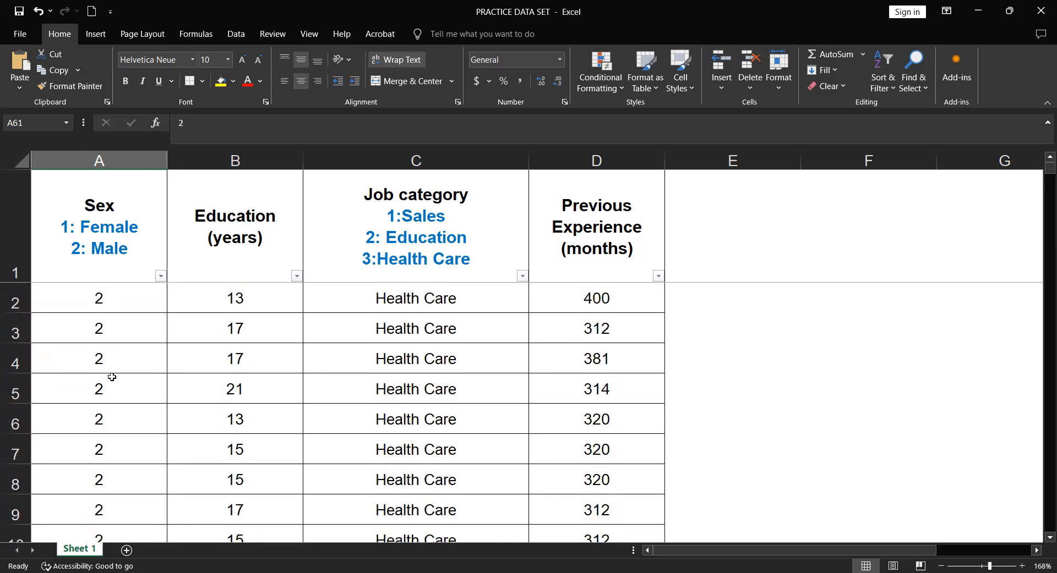
pyautogui.click(243, 296)
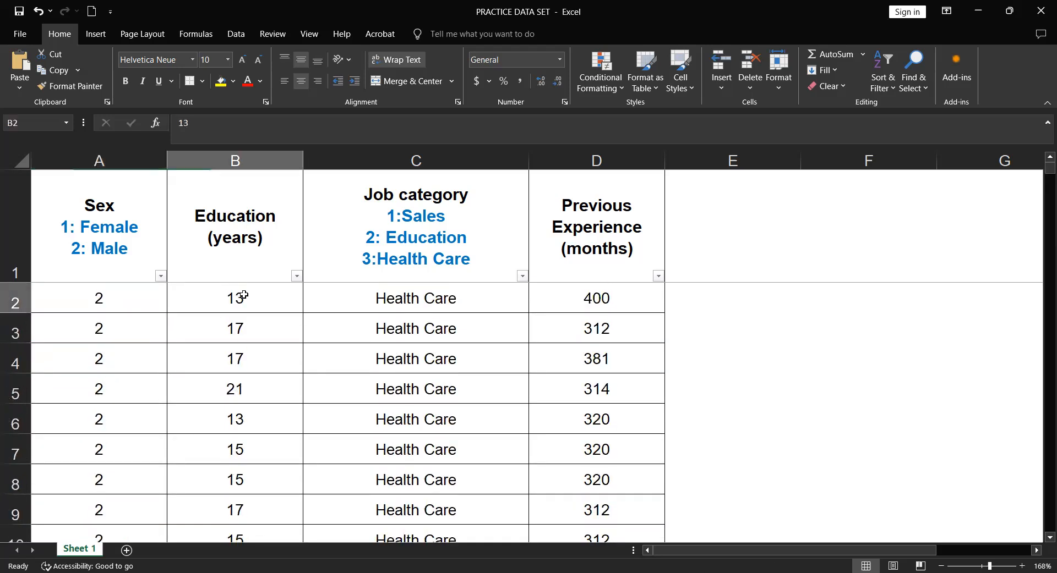
# Highlight the entire Sex and Education (years) columns with a yellow fill
pyautogui.click(106, 160)
pyautogui.click(222, 84)
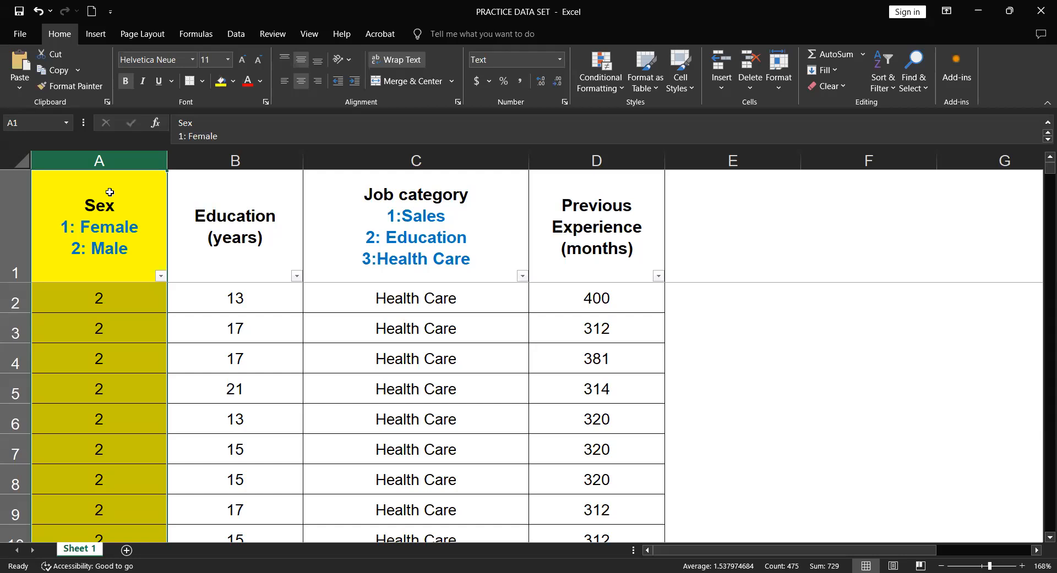
pyautogui.click(204, 161)
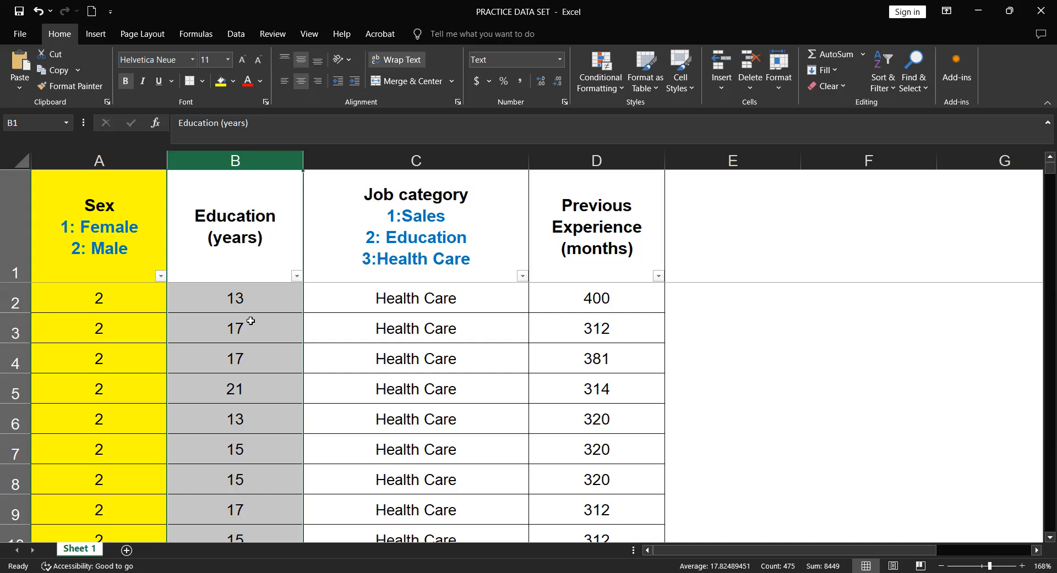
pyautogui.click(220, 82)
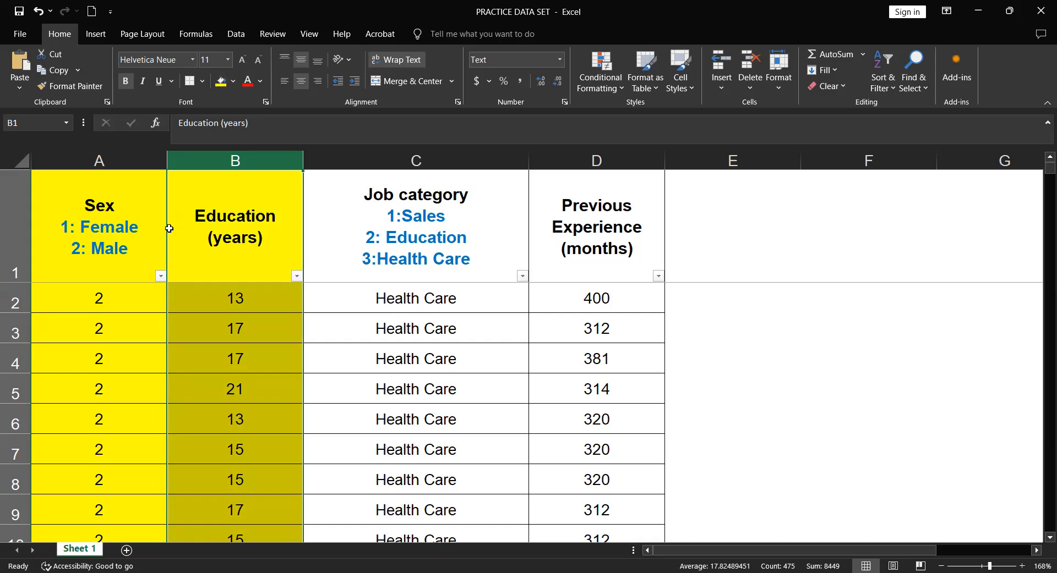
# Filter the Job category column to show only the Sales rows
pyautogui.click(397, 160)
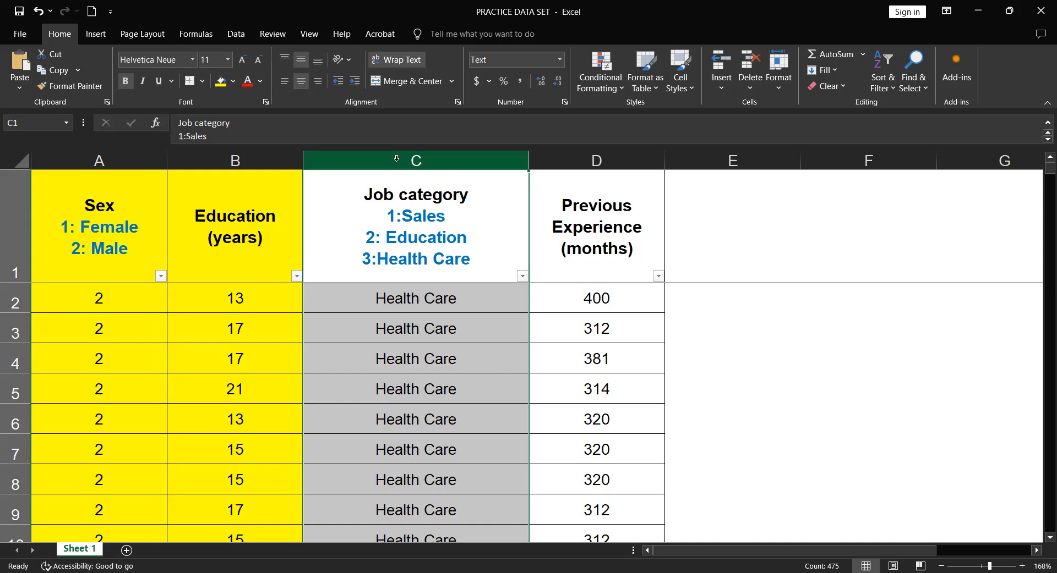
pyautogui.click(523, 280)
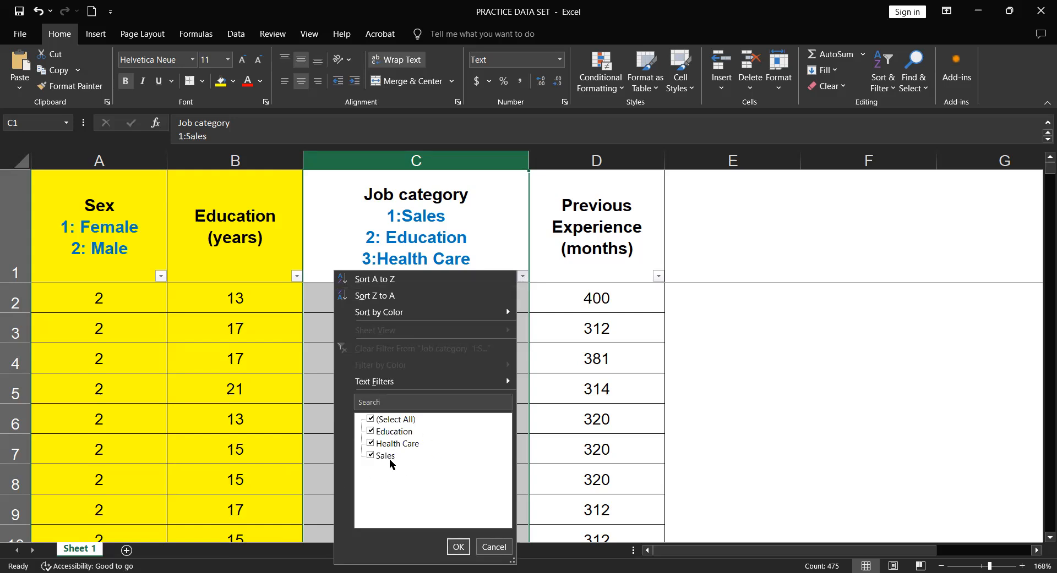
pyautogui.click(400, 420)
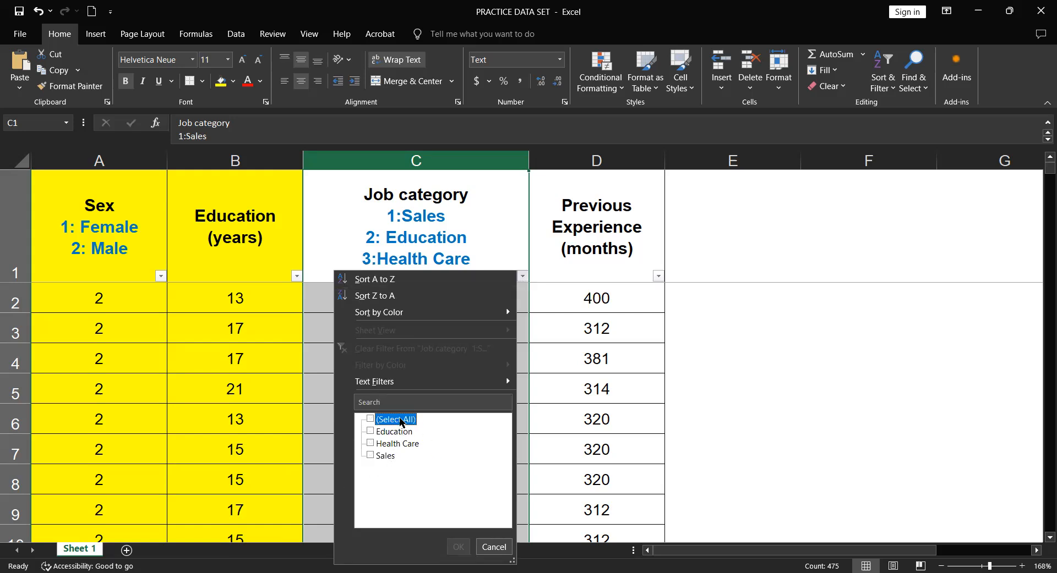
pyautogui.click(391, 456)
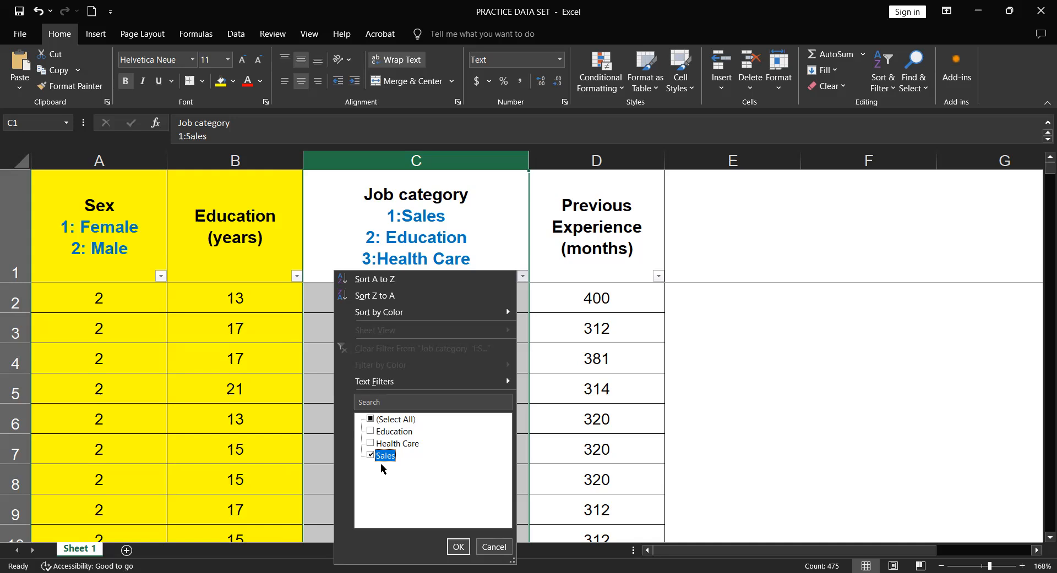
pyautogui.click(458, 547)
# Replace the Sales entry in cell C269 with 1 and fill it down the filtered Job category column to row 475
pyautogui.scroll(-12, 490, 369)
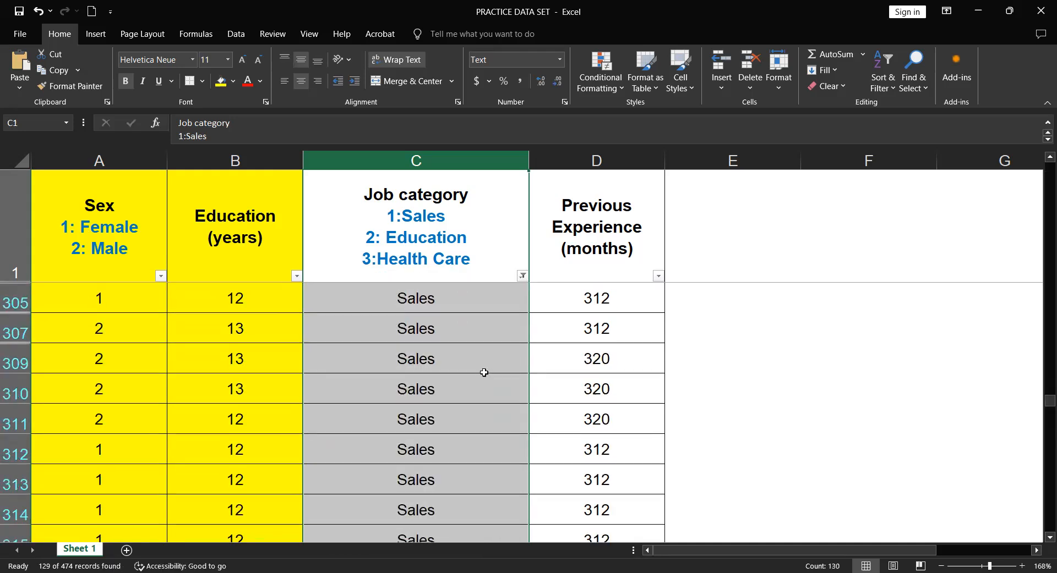
pyautogui.scroll(-3, 482, 367)
pyautogui.scroll(7, 483, 367)
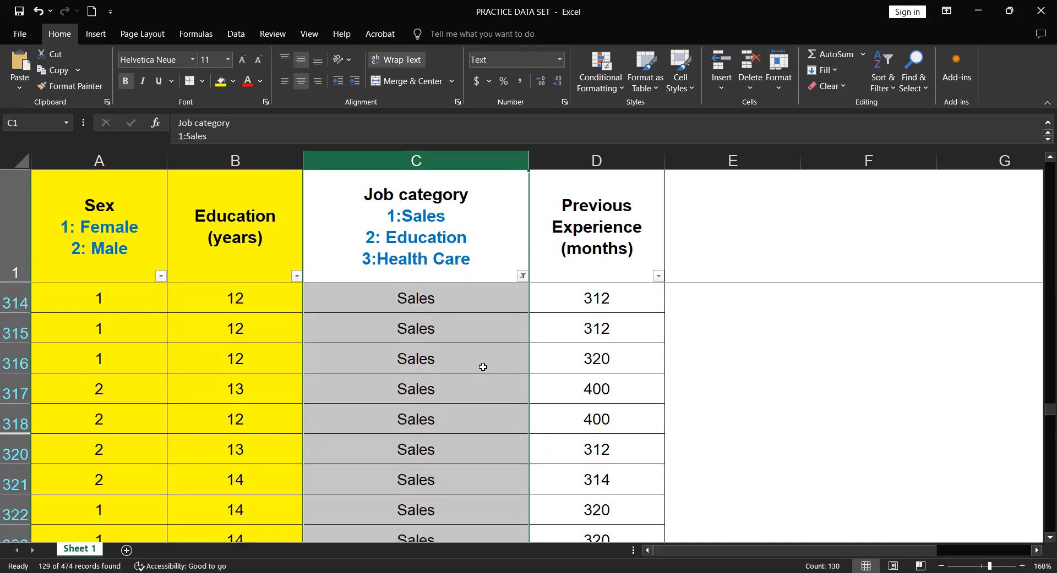
pyautogui.scroll(4, 482, 367)
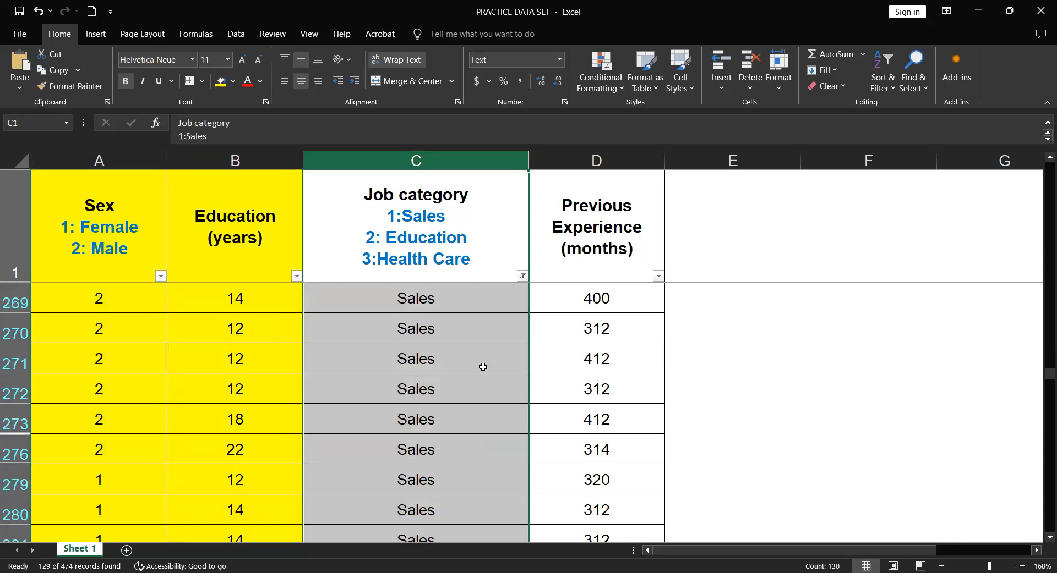
pyautogui.click(444, 303)
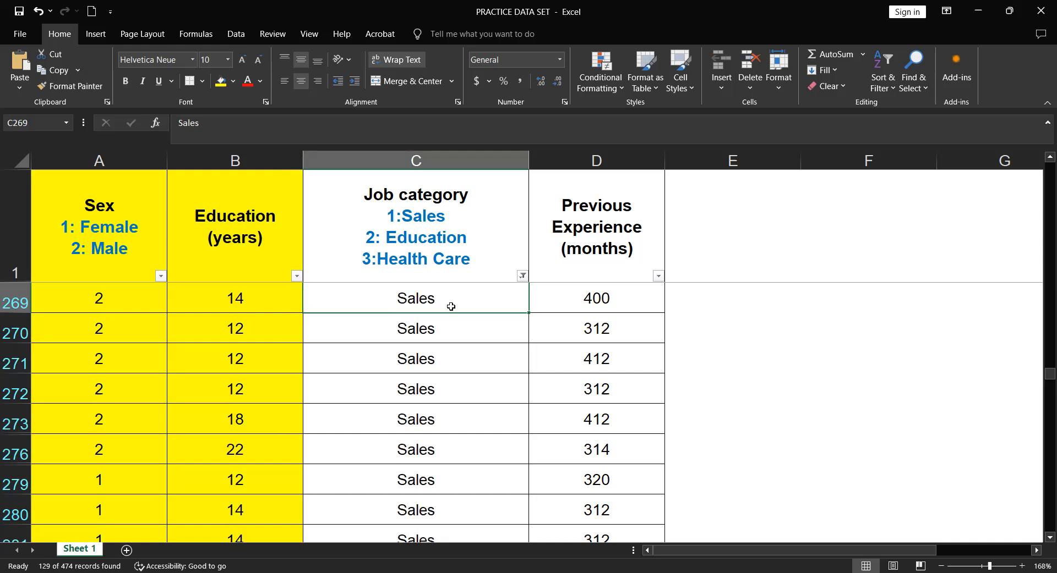
pyautogui.write('1')
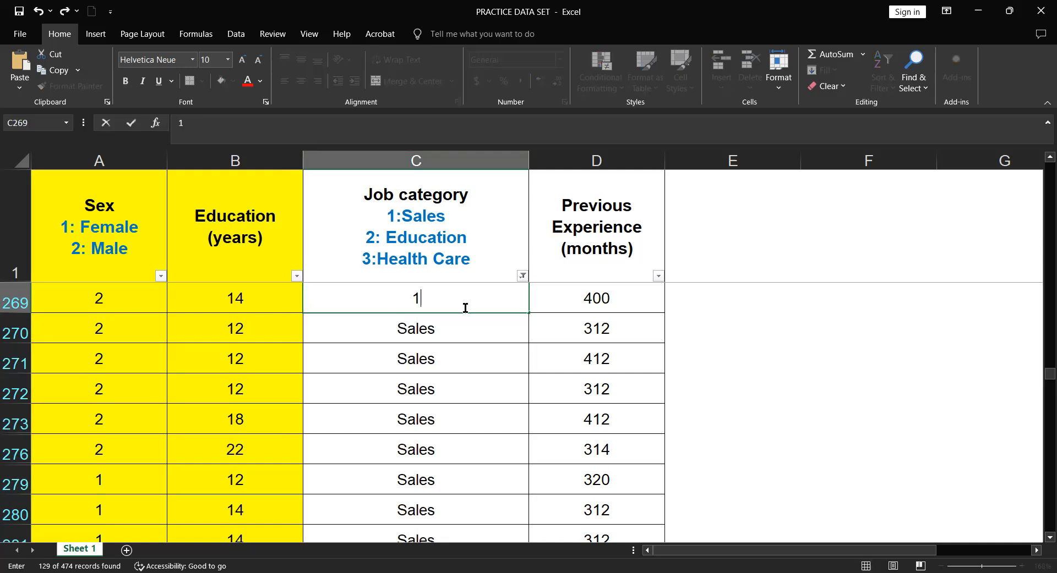
pyautogui.hotkey('ctrl', 'Return')
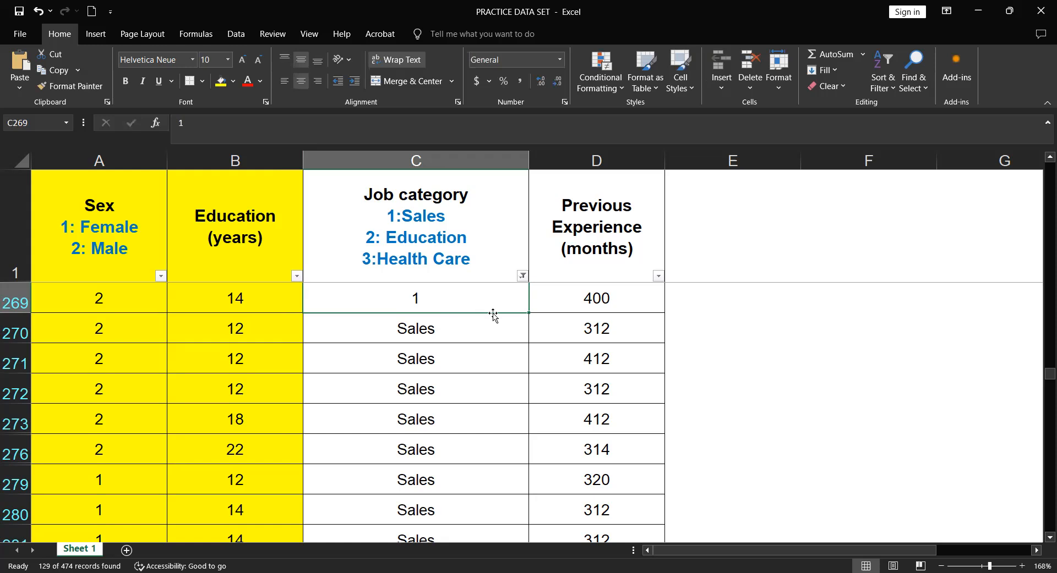
pyautogui.moveTo(527, 312); pyautogui.dragTo(517, 485)
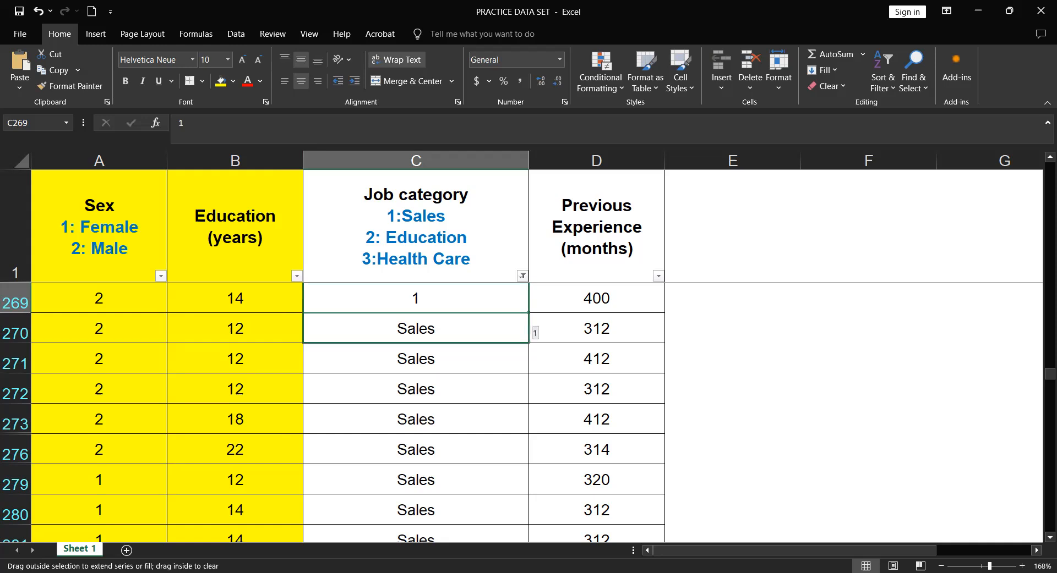
pyautogui.moveTo(496, 550); pyautogui.dragTo(476, 458)
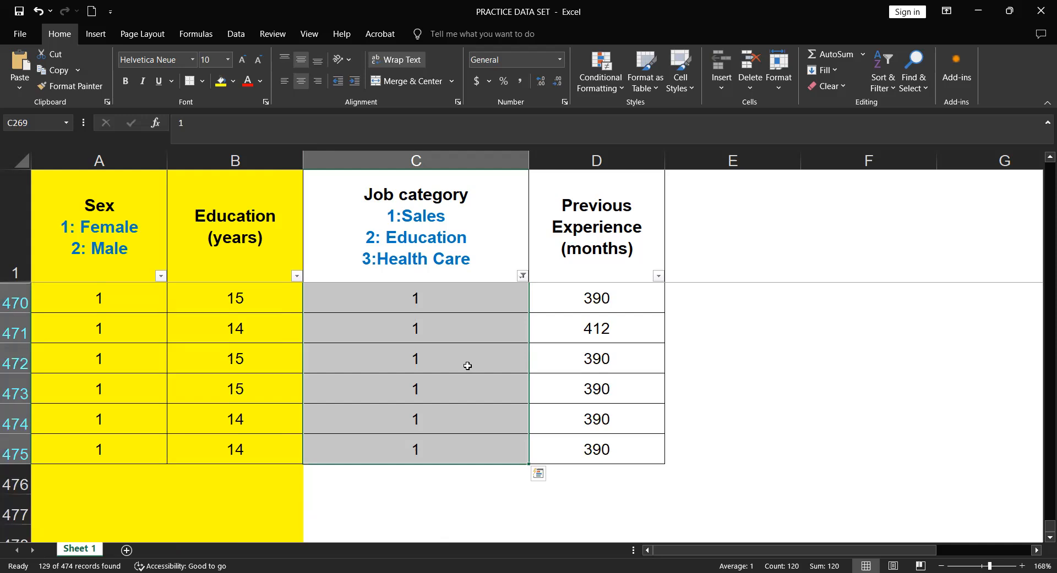
# Replace the first filtered Sales entry in the Job category column, cell C260, with 1
pyautogui.scroll(20, 492, 378)
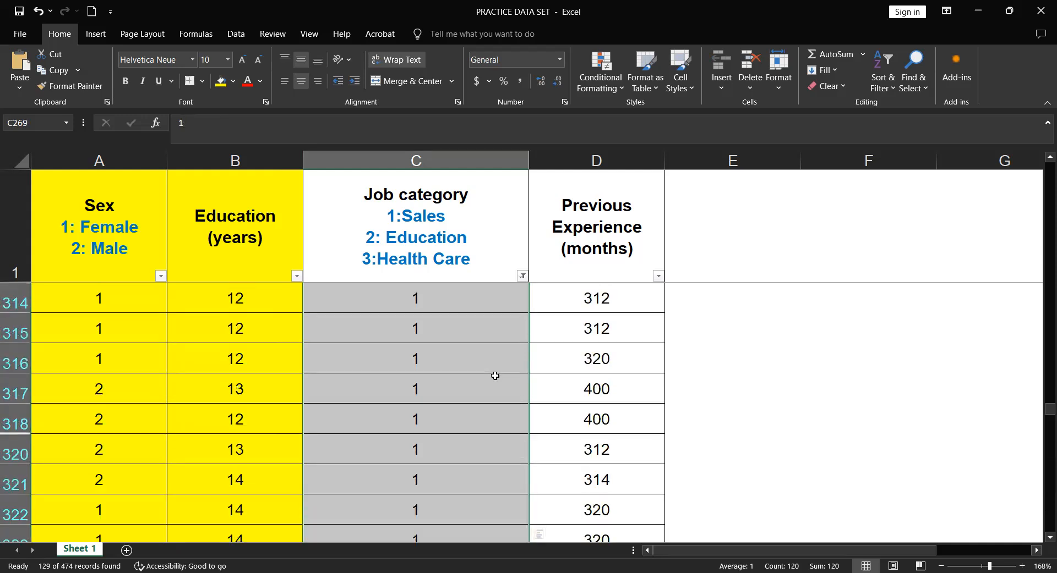
pyautogui.scroll(2, 495, 365)
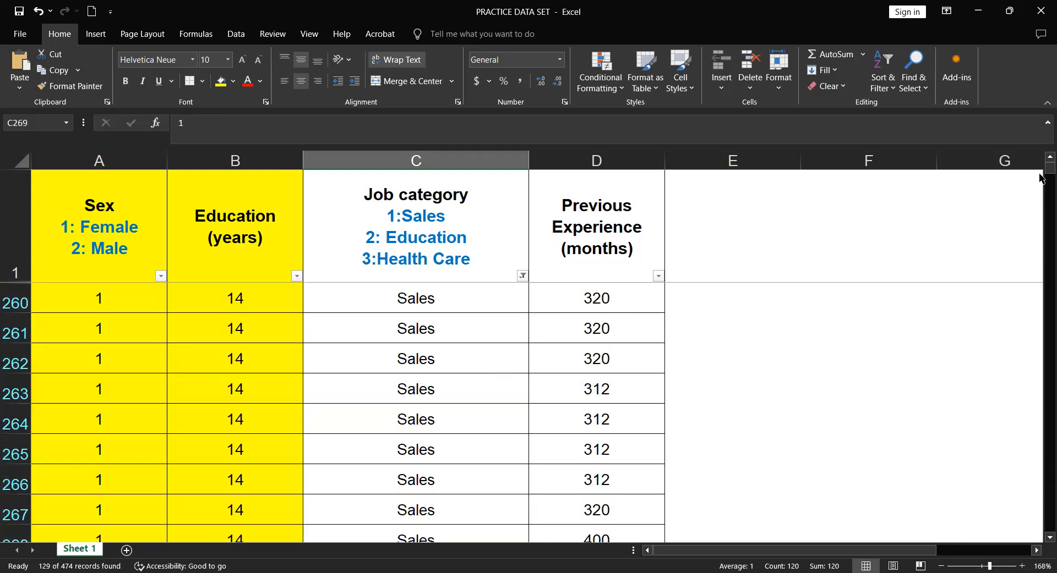
pyautogui.scroll(-3, 1040, 165)
pyautogui.moveTo(1049, 368); pyautogui.dragTo(1040, 157)
pyautogui.click(406, 296)
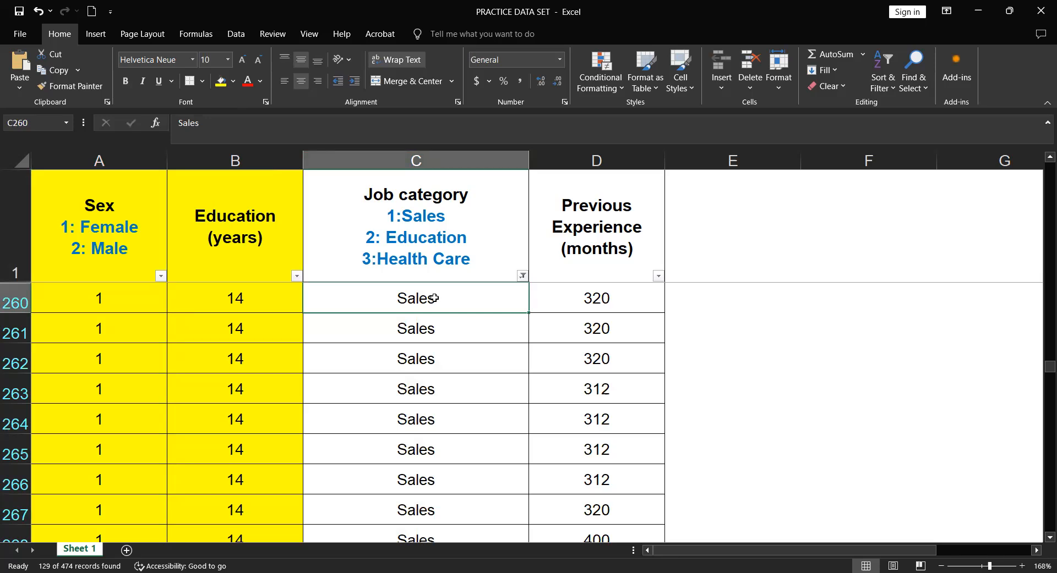
pyautogui.write('1')
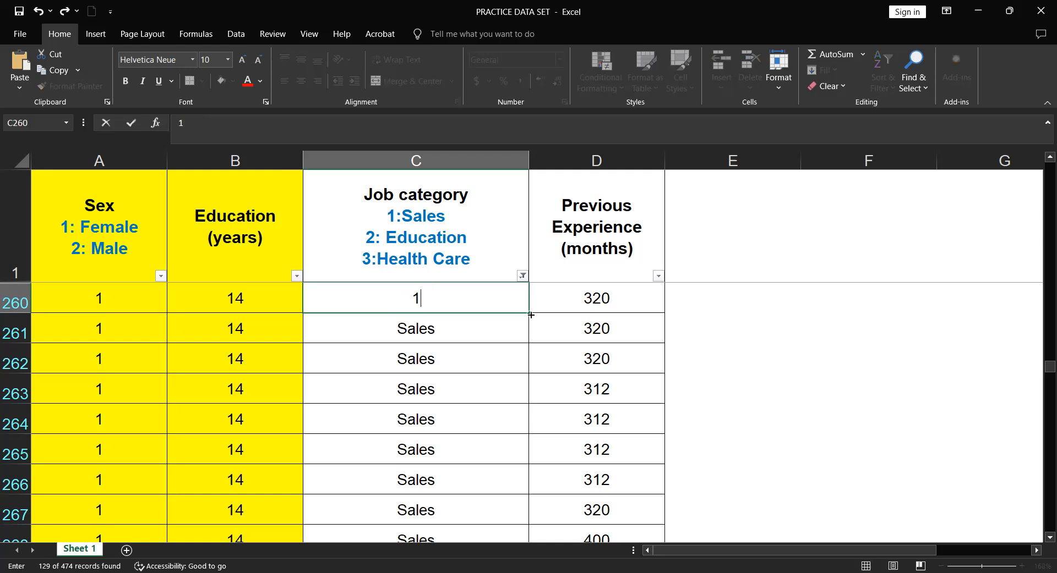
pyautogui.press('Return')
pyautogui.click(504, 304)
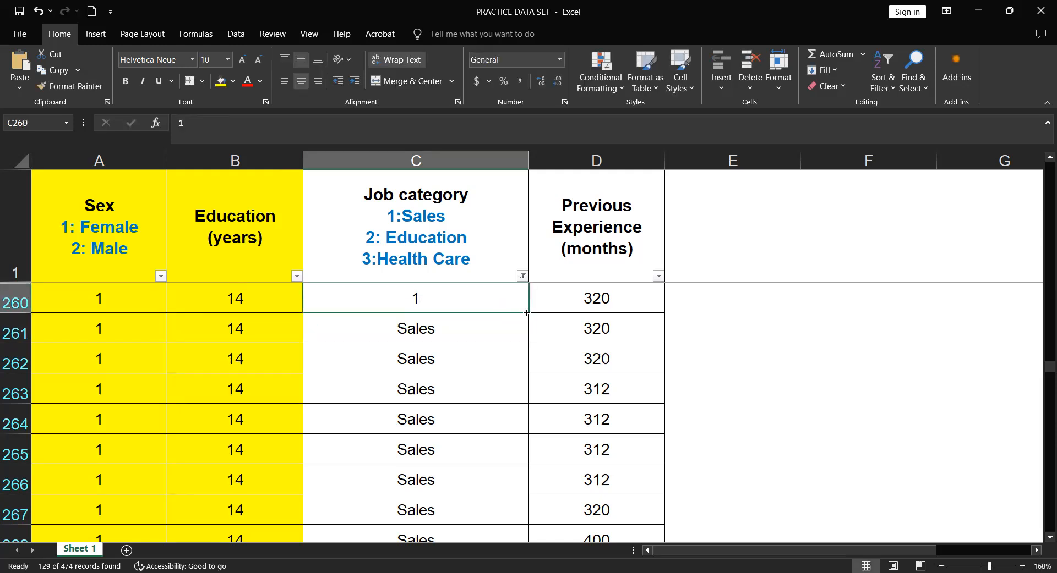
# Fill the 1 from cell C260 down the remaining Sales rows to row 268, and review the filtered Job category column for leftovers
pyautogui.moveTo(526, 312); pyautogui.dragTo(500, 425)
pyautogui.scroll(1, 500, 419)
pyautogui.scroll(-15, 502, 422)
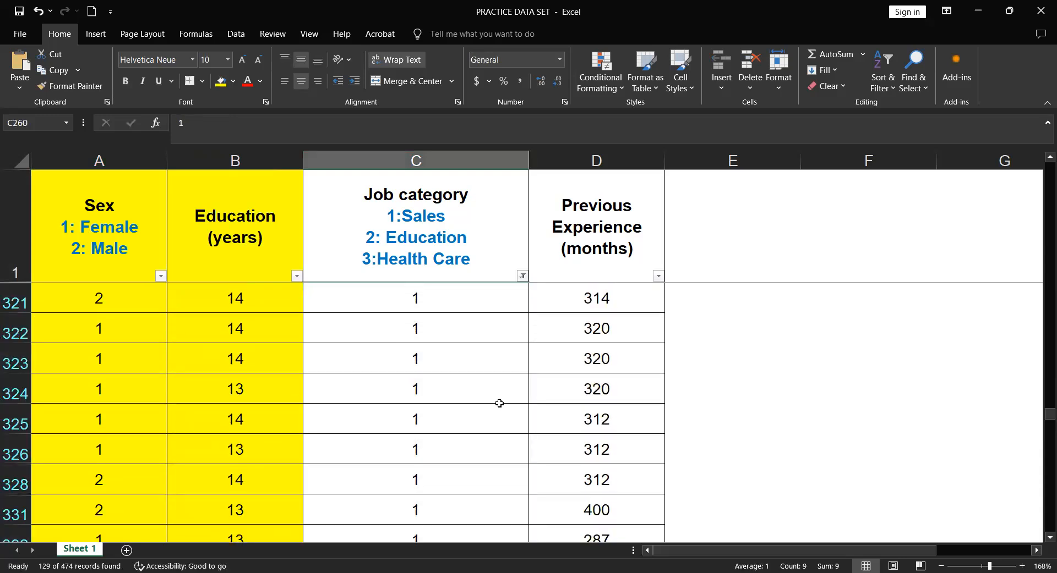
pyautogui.scroll(-9, 496, 389)
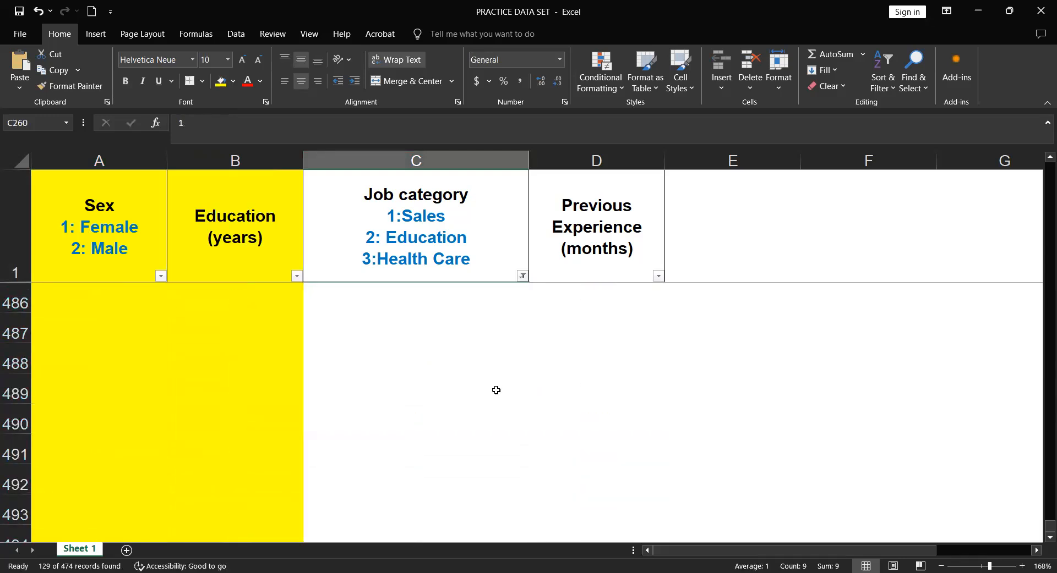
pyautogui.scroll(13, 494, 388)
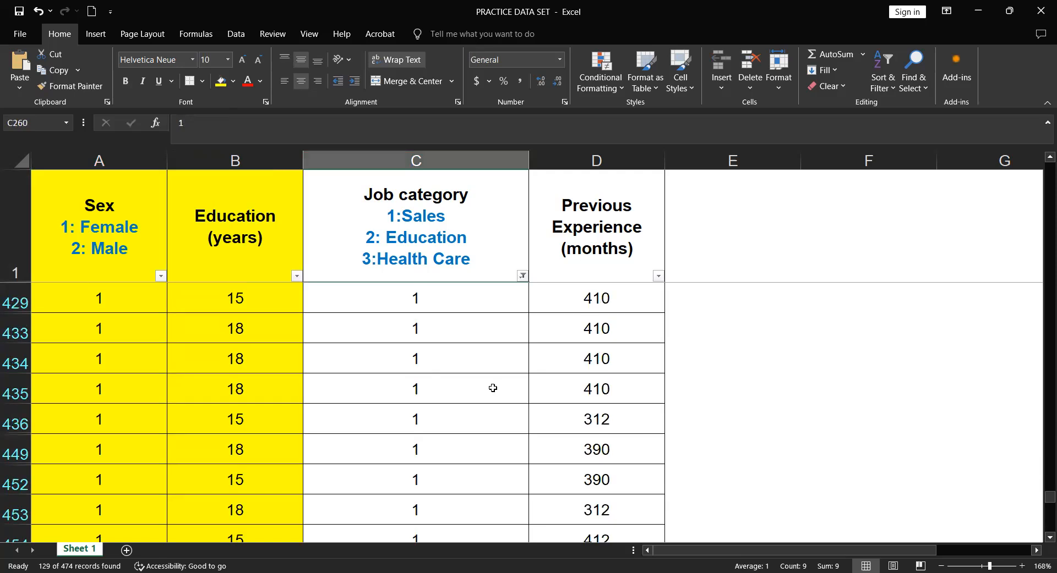
pyautogui.scroll(2, 1040, 286)
pyautogui.scroll(10, 1040, 275)
pyautogui.scroll(2, 1040, 227)
pyautogui.scroll(3, 1040, 227)
pyautogui.moveTo(1050, 380); pyautogui.dragTo(1040, 169)
pyautogui.click(328, 336)
pyautogui.click(410, 307)
# Filter the Job category column to show only the Education rows
pyautogui.click(523, 276)
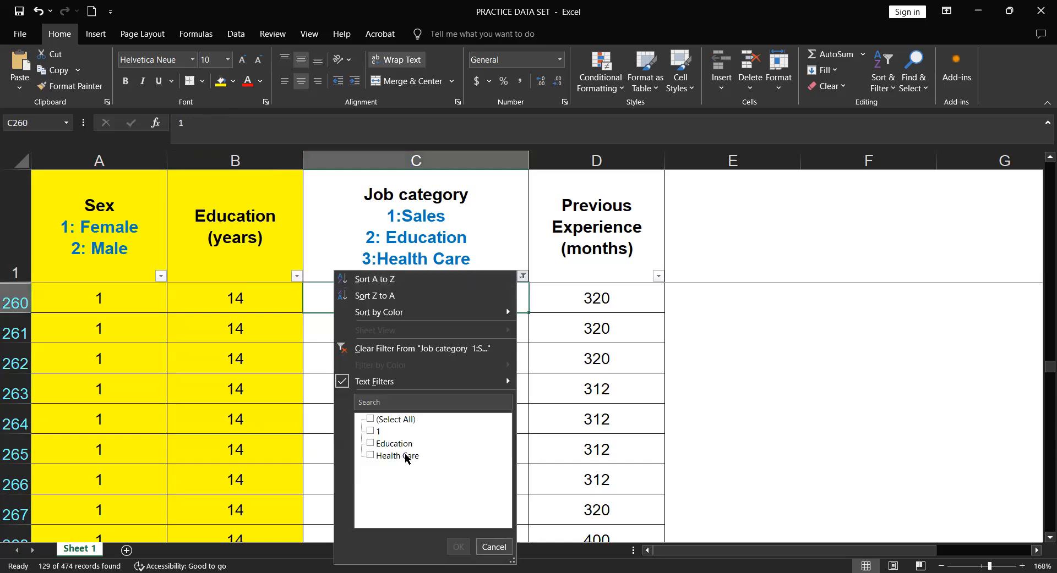
pyautogui.click(389, 444)
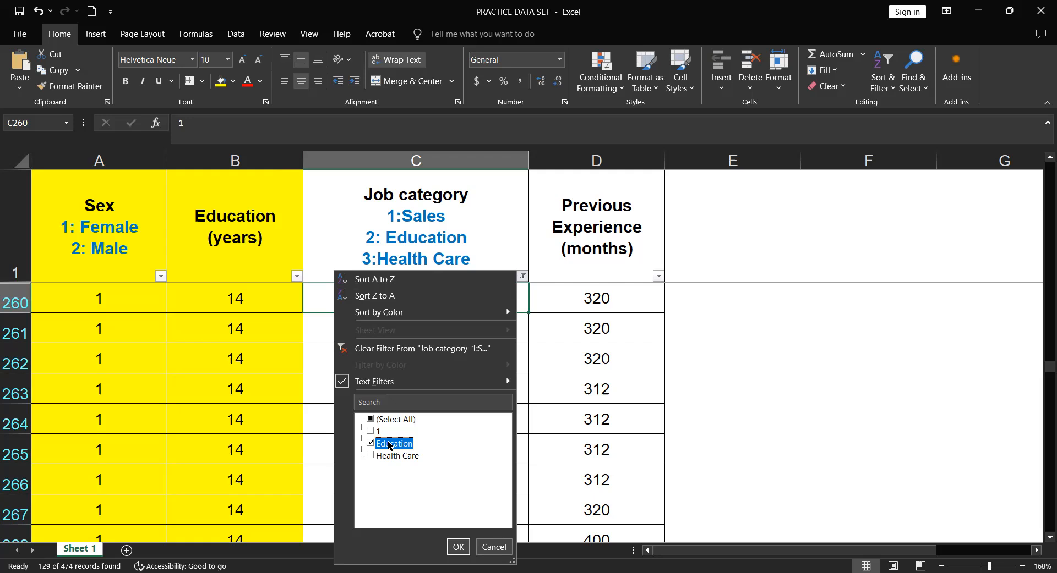
pyautogui.click(458, 547)
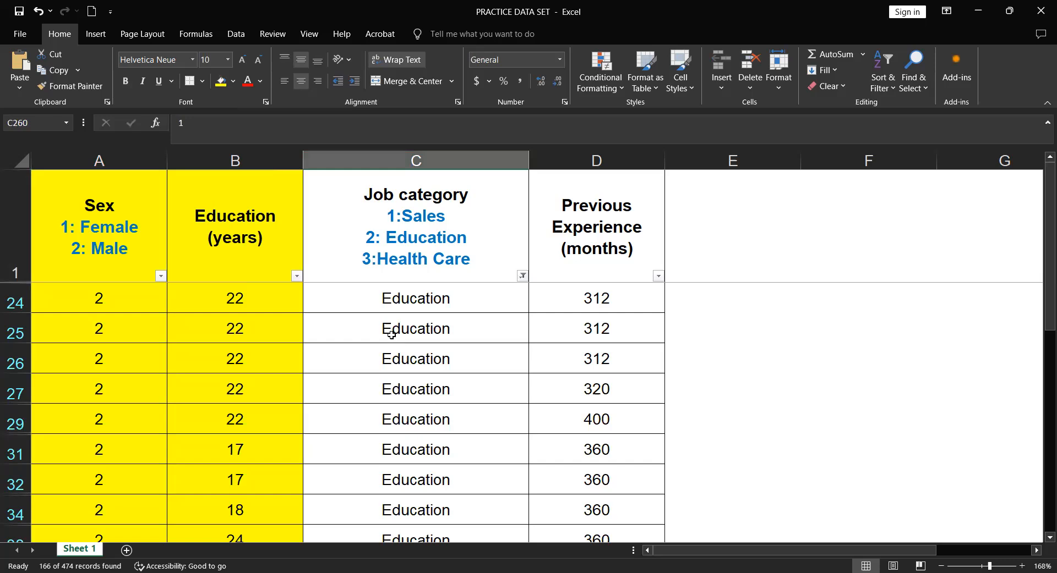
# Replace the Education entry in cell C24 with 2 and fill it down all filtered rows of the Job category column
pyautogui.click(403, 300)
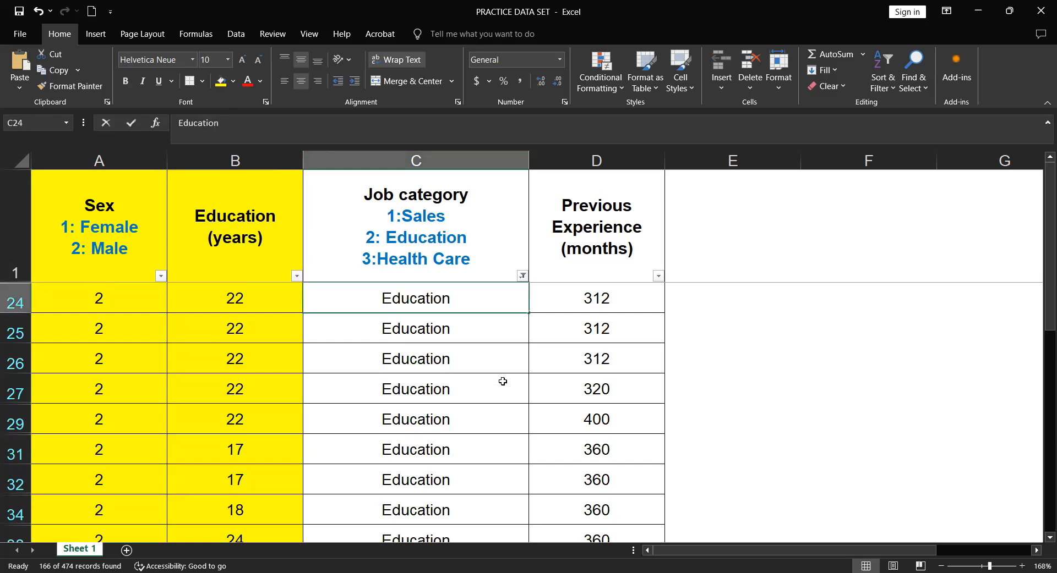
pyautogui.write('2')
pyautogui.hotkey('ctrl', 'Return')
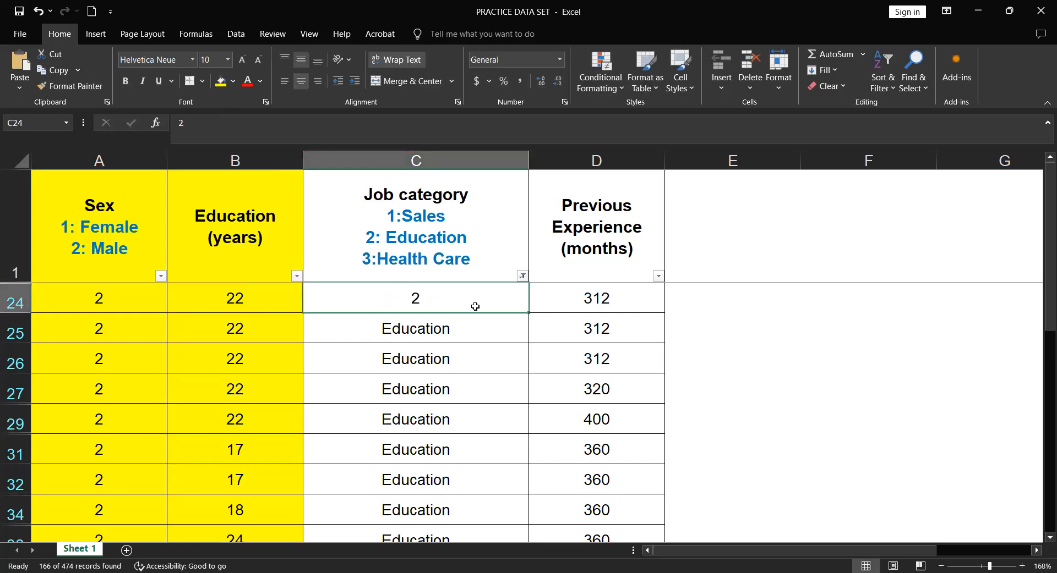
pyautogui.moveTo(528, 312); pyautogui.dragTo(531, 357)
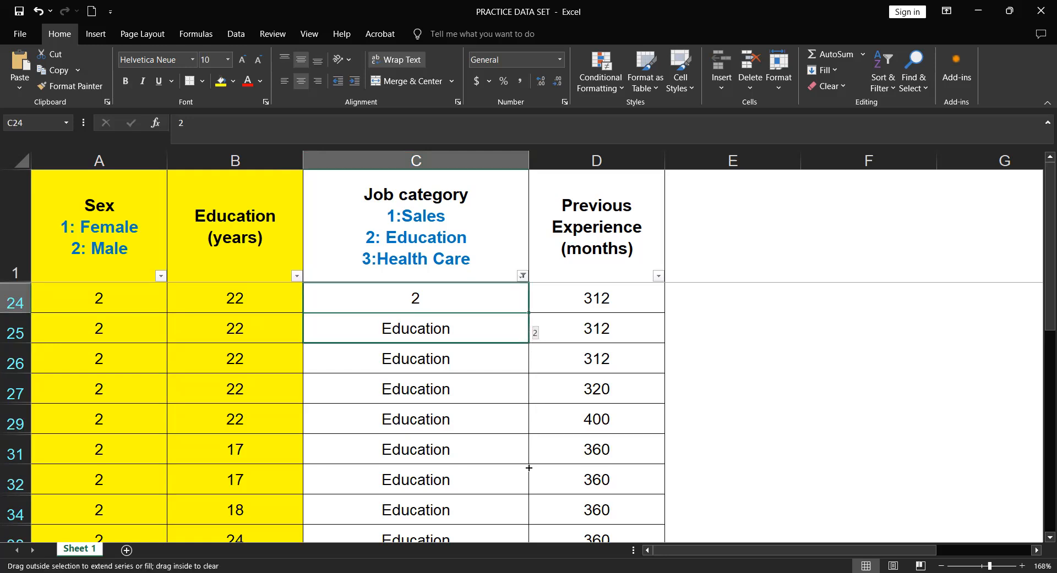
pyautogui.moveTo(519, 534)
pyautogui.mouseDown()
pyautogui.moveTo(520, 554)
pyautogui.moveTo(516, 529)
pyautogui.moveTo(512, 548)
pyautogui.mouseUp()
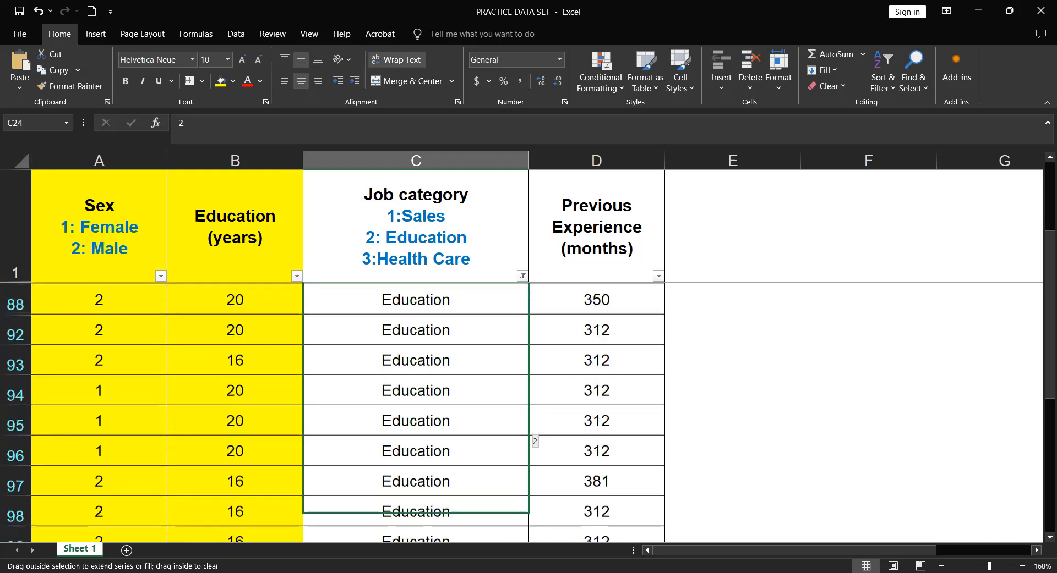
pyautogui.moveTo(501, 513); pyautogui.dragTo(462, 439)
pyautogui.scroll(15, 463, 439)
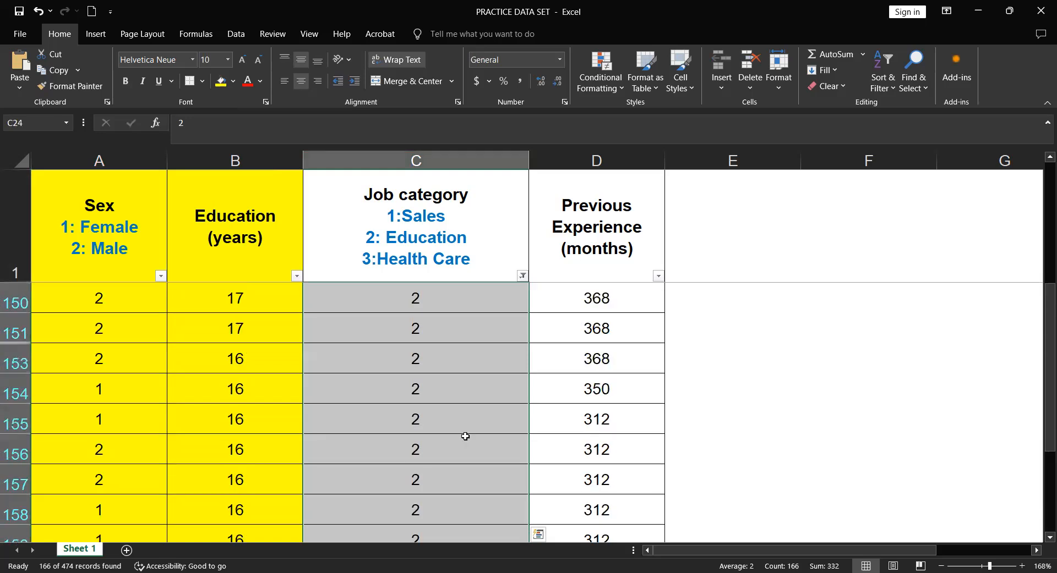
pyautogui.scroll(15, 465, 434)
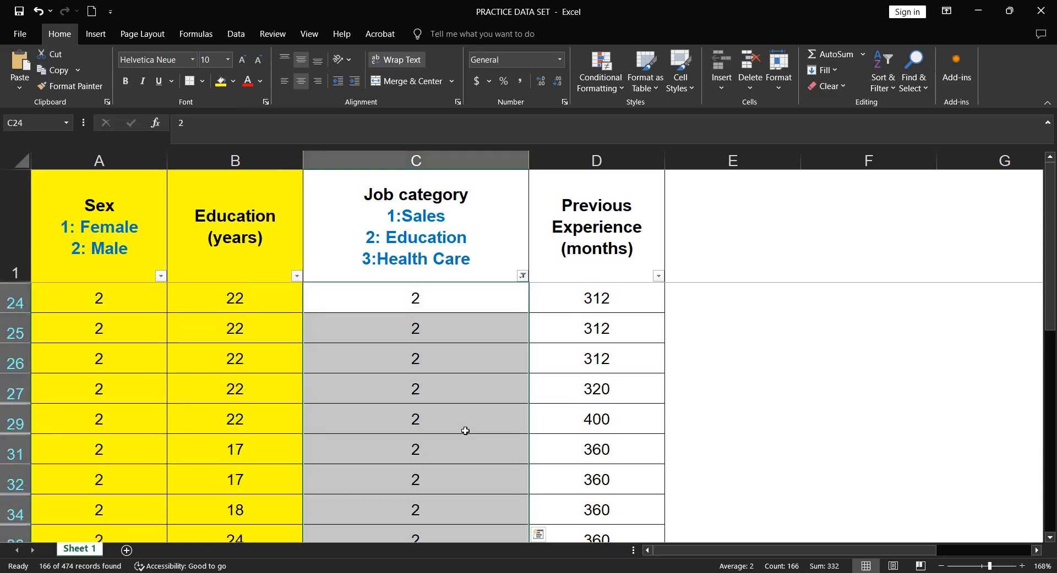
pyautogui.click(461, 418)
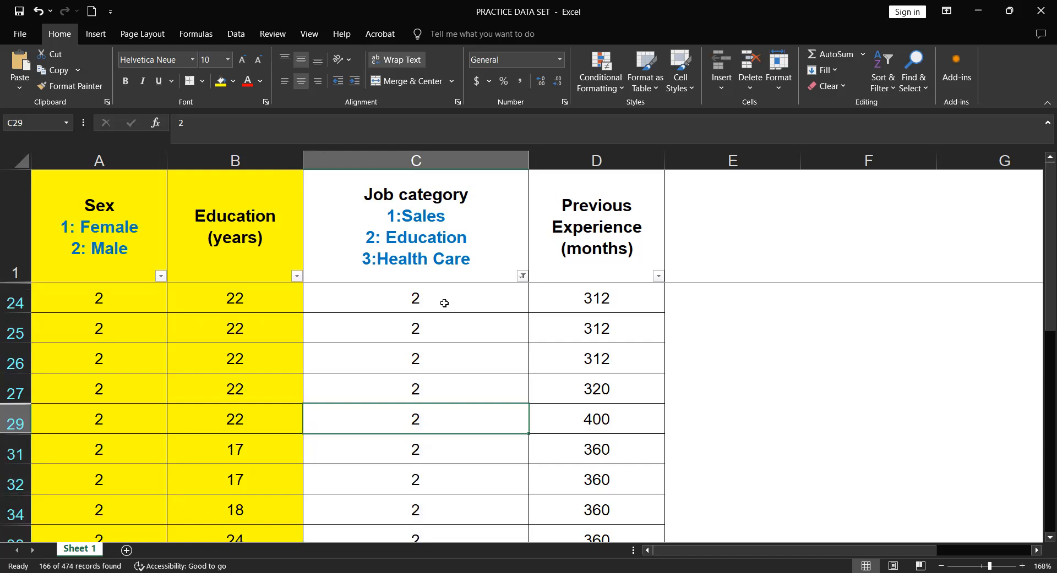
# Filter the Job category column to show only the Health Care rows
pyautogui.click(521, 279)
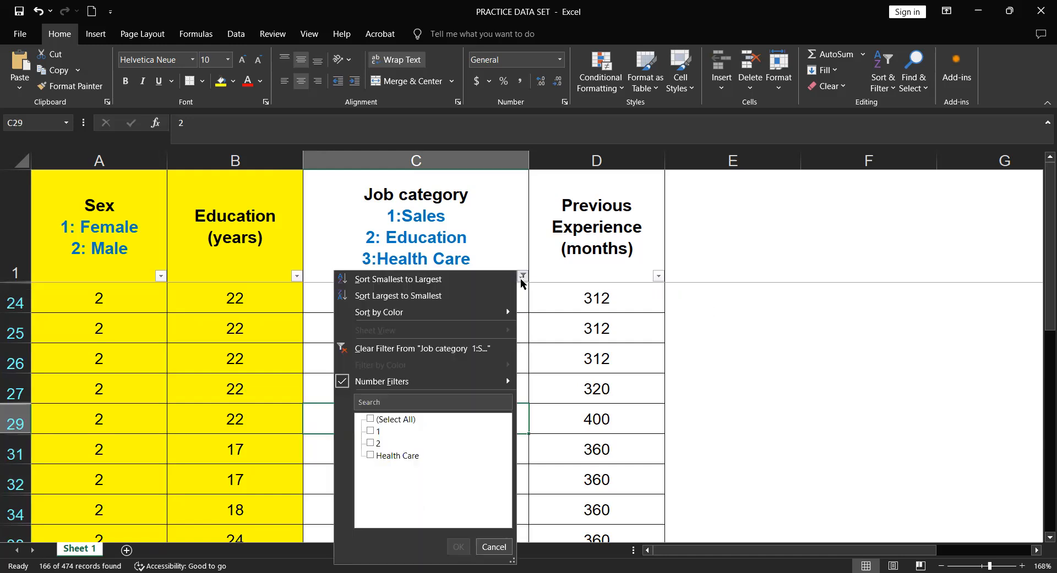
pyautogui.click(394, 456)
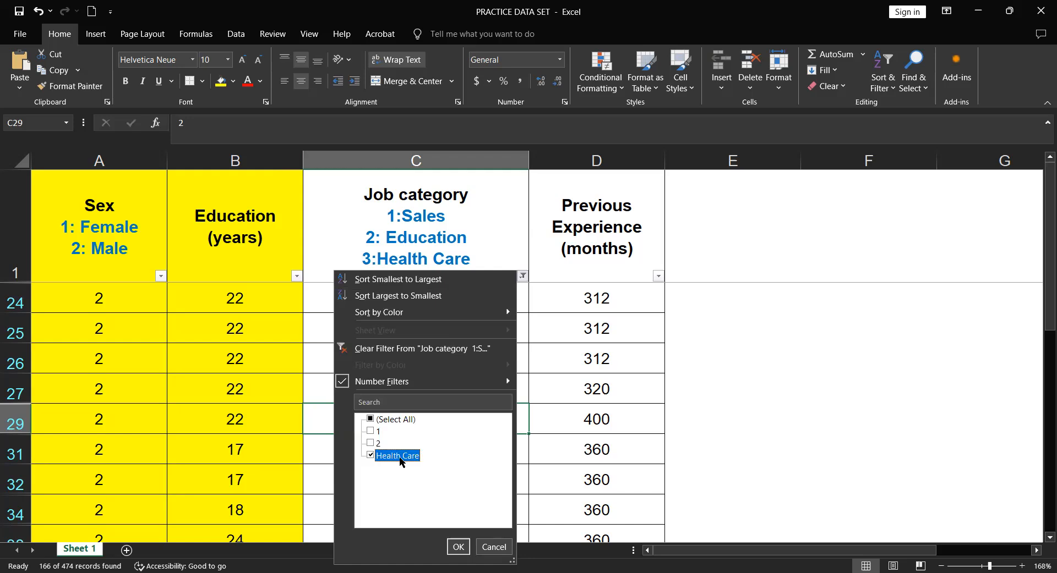
pyautogui.click(458, 548)
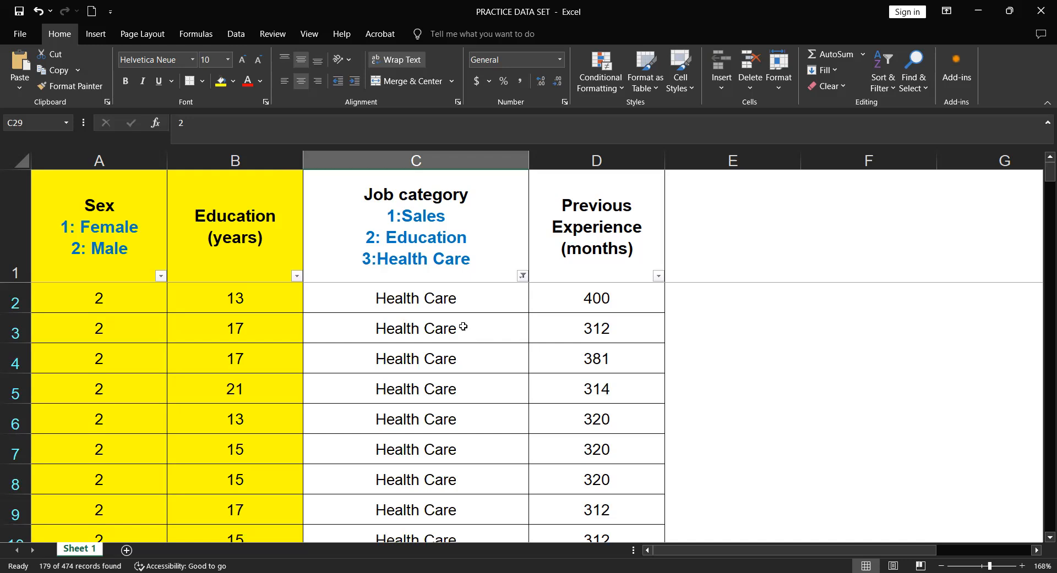
# Replace the Health Care entry in cell C2 with 3 and fill it down all filtered rows of the Job category column
pyautogui.click(469, 306)
pyautogui.write('3')
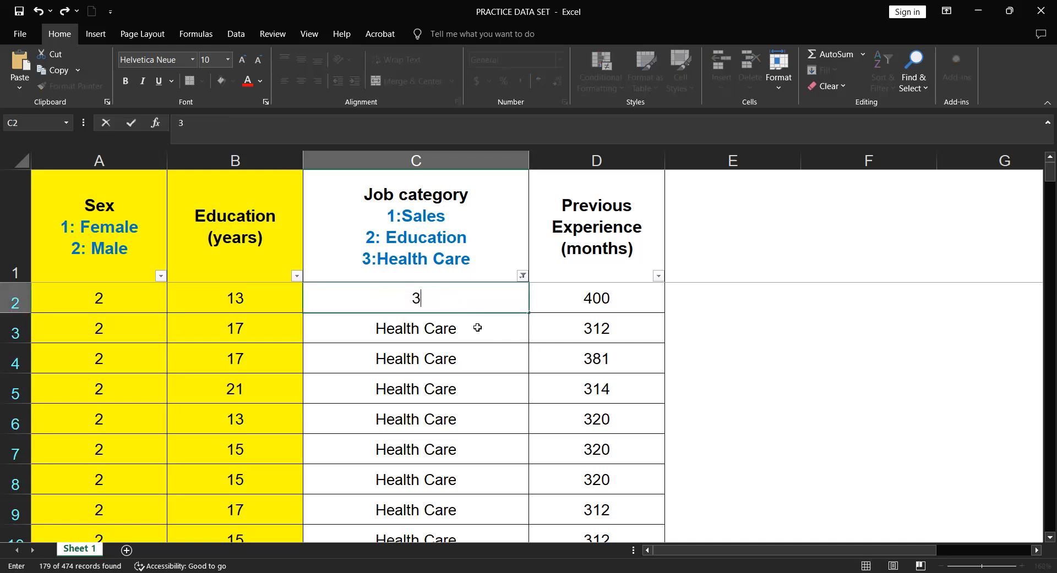
pyautogui.hotkey('ctrl', 'Return')
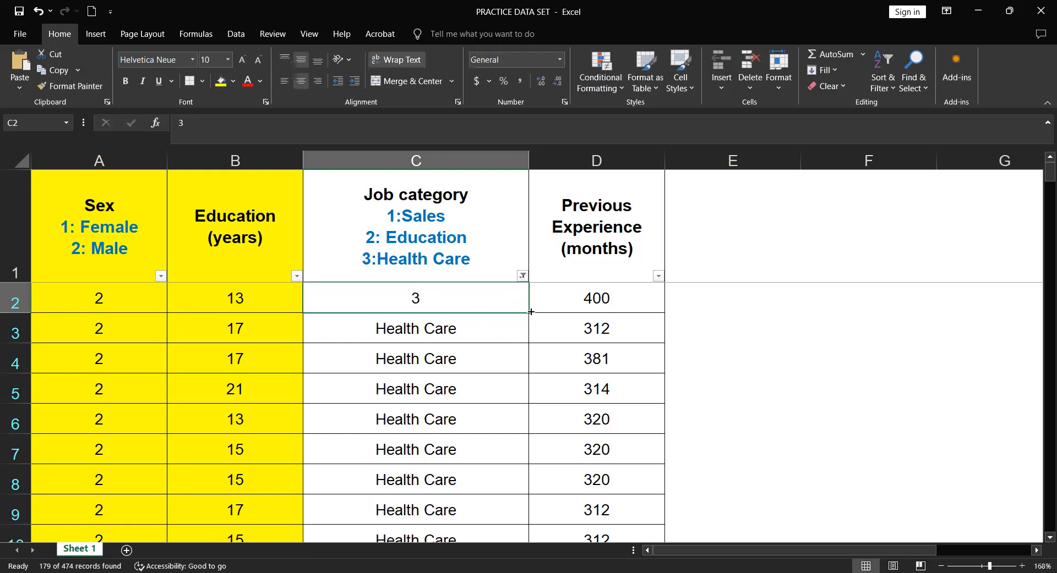
pyautogui.moveTo(528, 312); pyautogui.dragTo(527, 519)
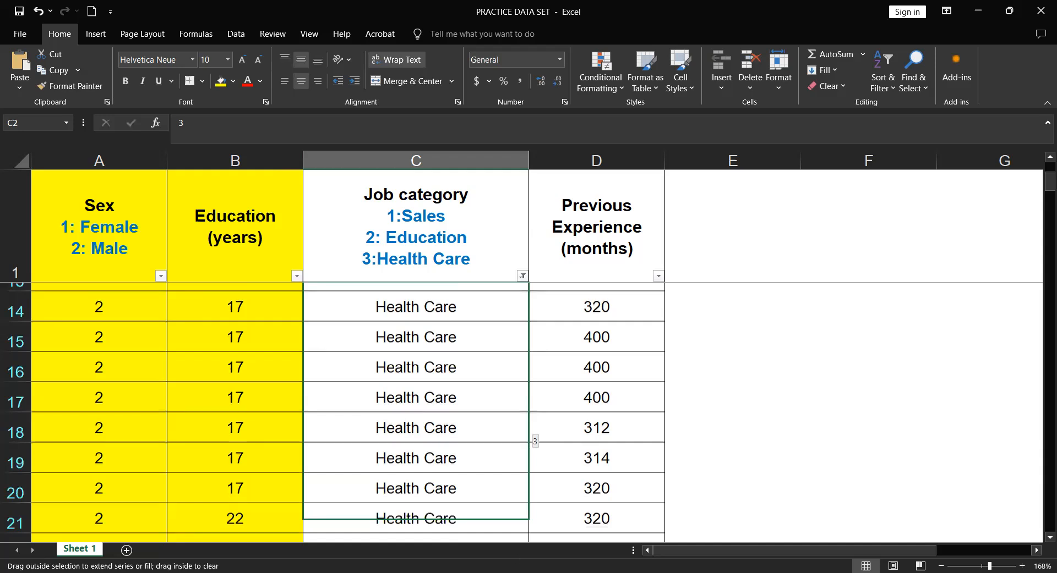
pyautogui.moveTo(528, 519); pyautogui.dragTo(528, 516)
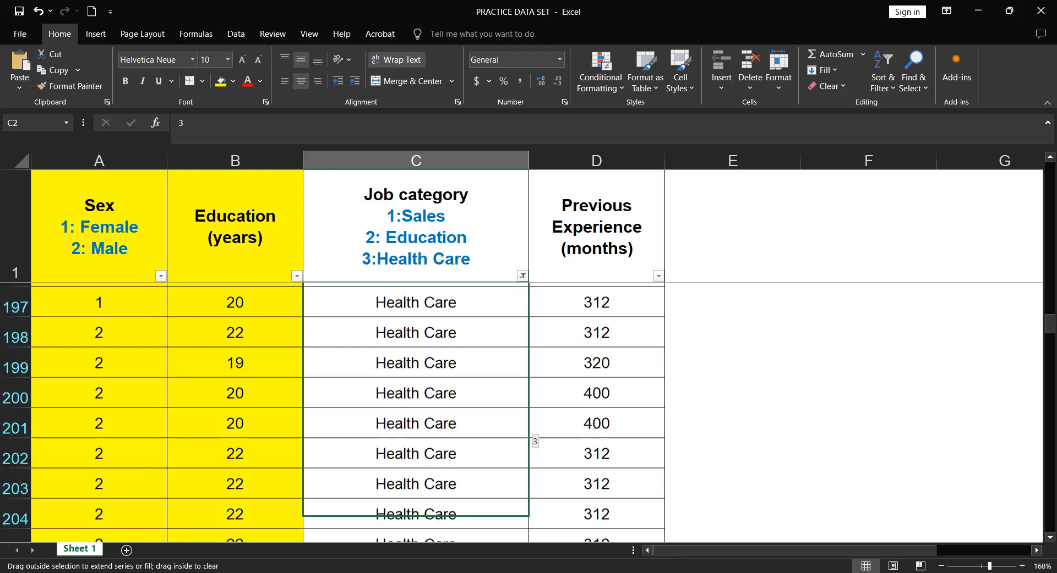
pyautogui.moveTo(483, 516); pyautogui.dragTo(483, 517)
pyautogui.scroll(5, 503, 338)
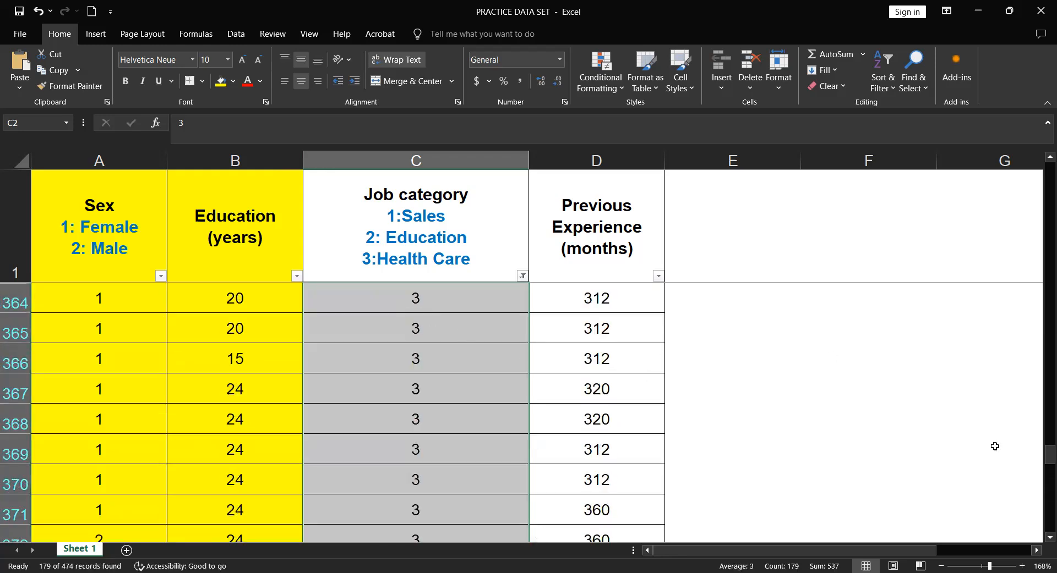
pyautogui.moveTo(1040, 456); pyautogui.dragTo(1043, 164)
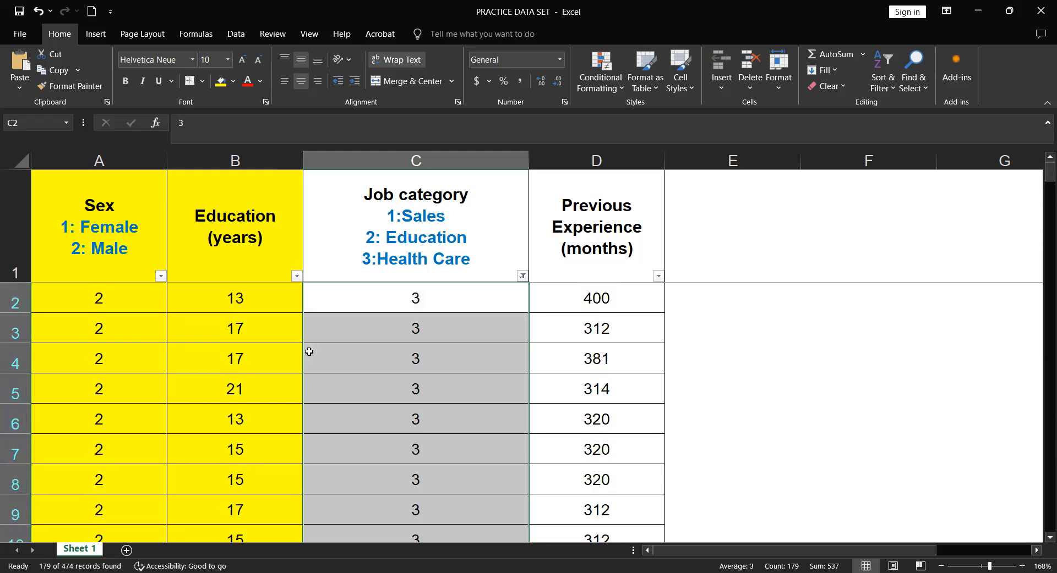
pyautogui.click(388, 354)
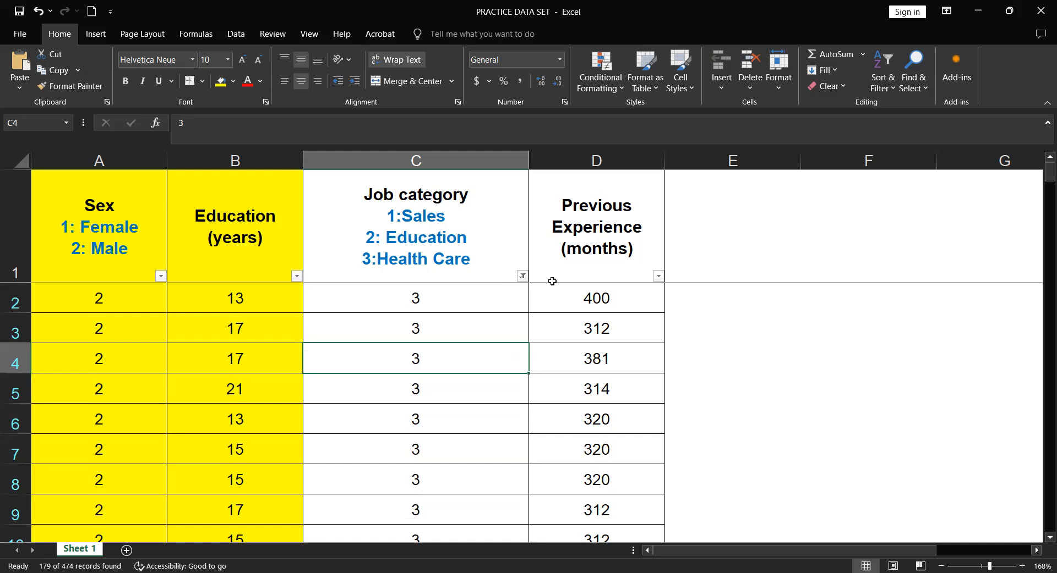
# Reset the Job category filter to select all values so every row of the data set is shown
pyautogui.click(522, 277)
pyautogui.click(413, 421)
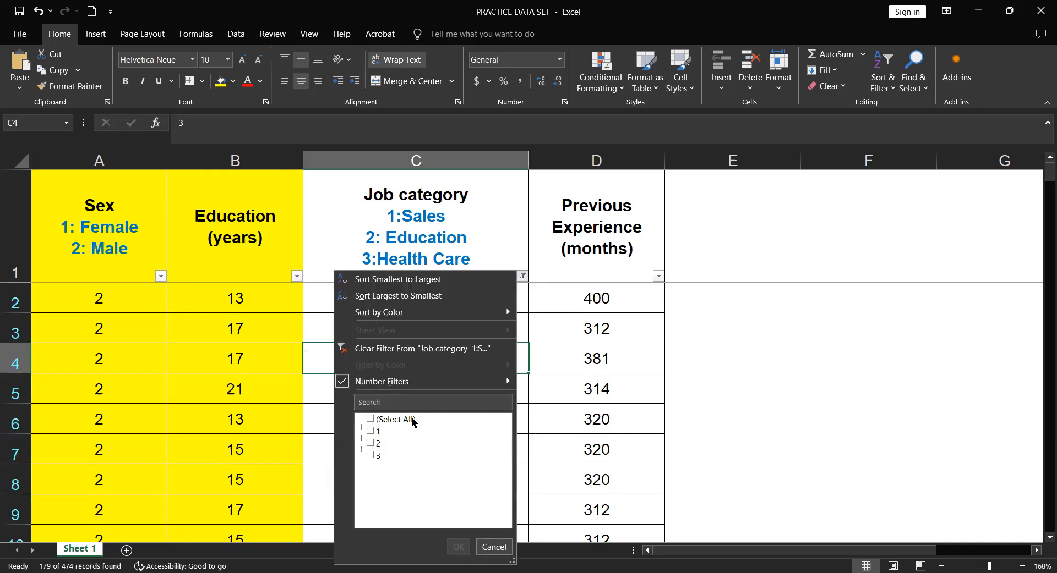
pyautogui.click(412, 421)
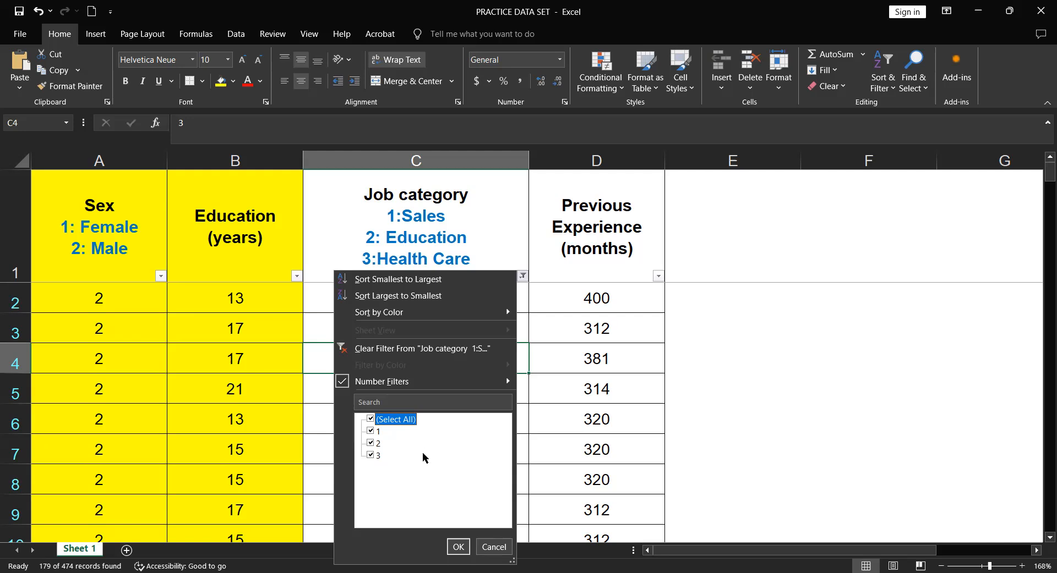
pyautogui.click(460, 553)
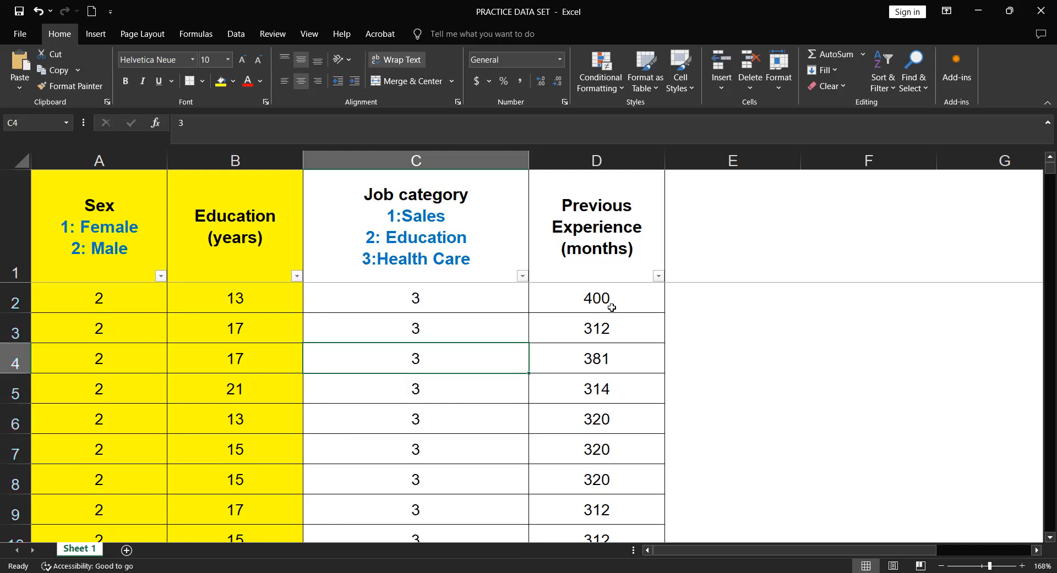
# Highlight the entire Job category and Previous Experience (months) columns with a yellow fill
pyautogui.click(418, 160)
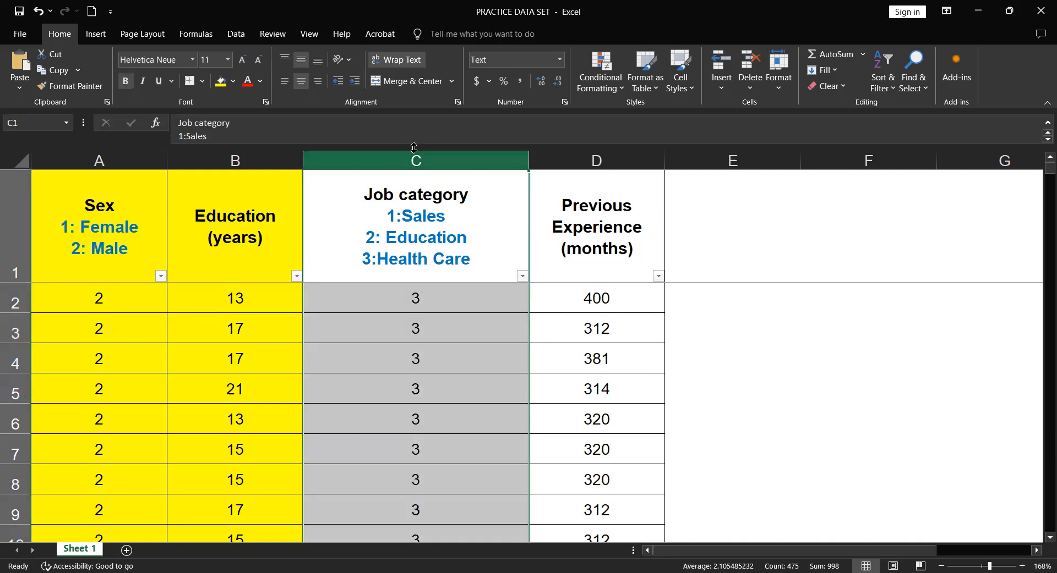
pyautogui.click(221, 83)
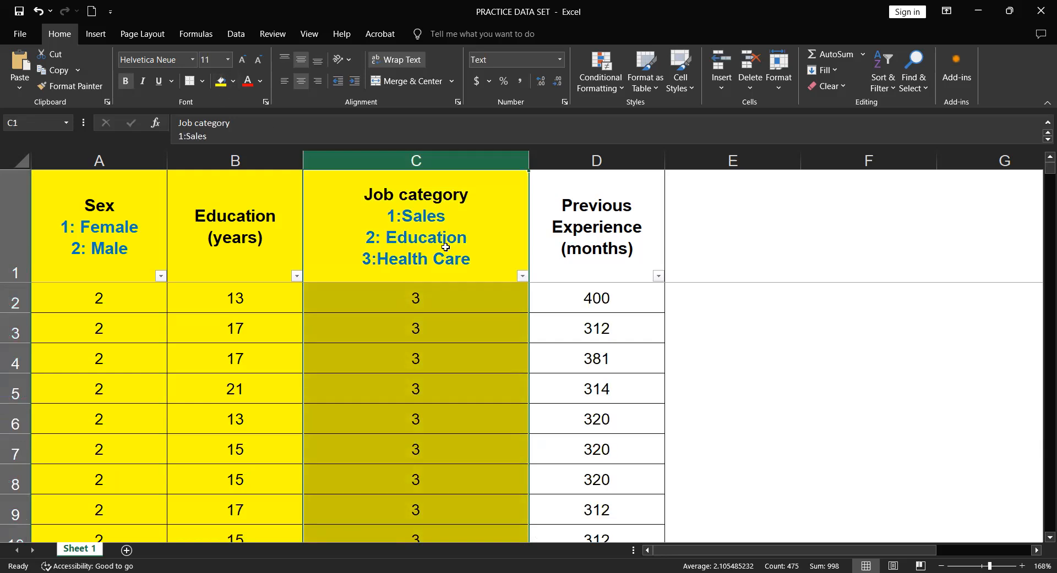
pyautogui.click(558, 164)
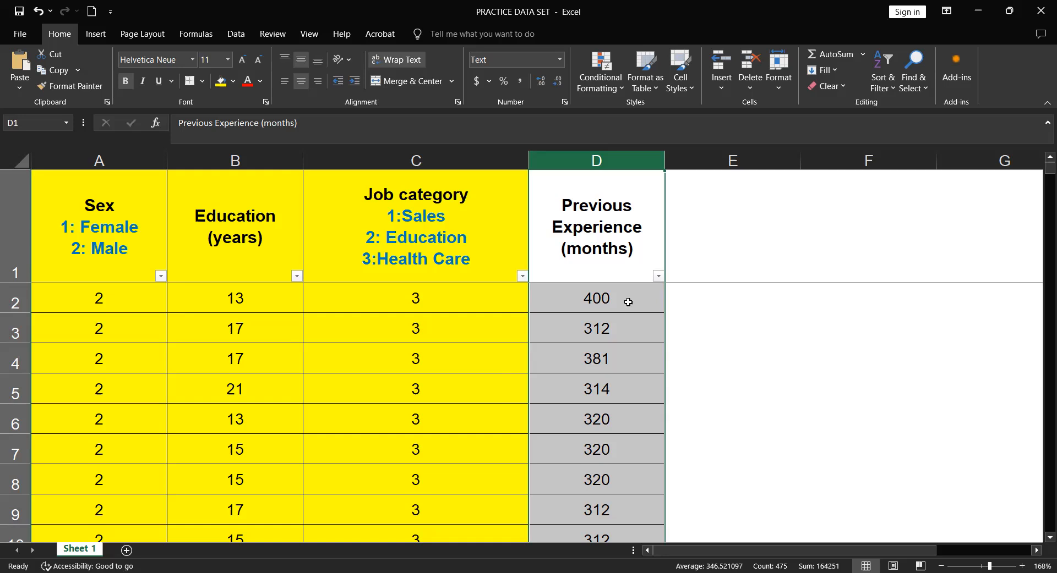
pyautogui.click(220, 81)
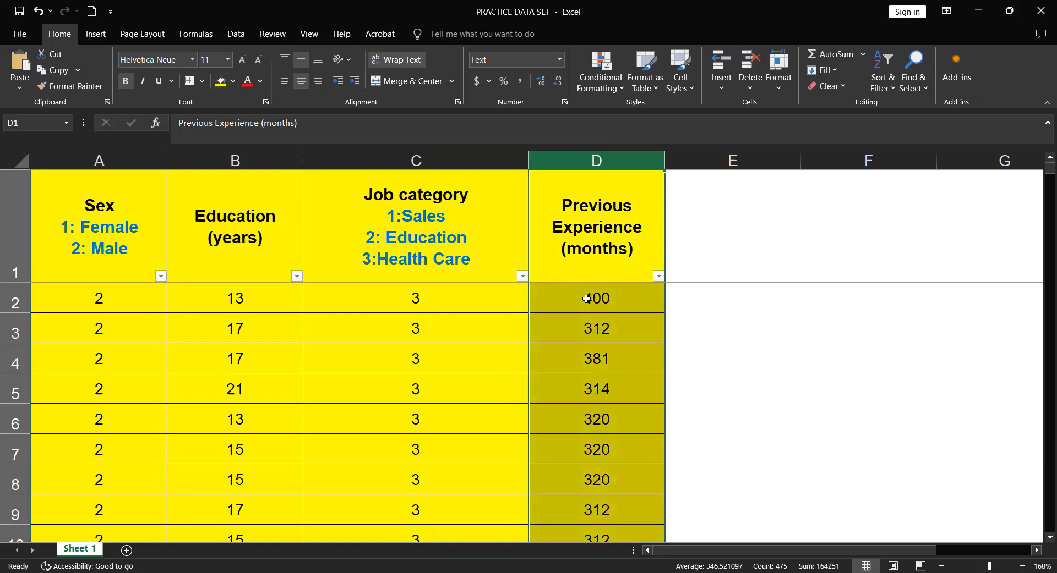
pyautogui.click(590, 359)
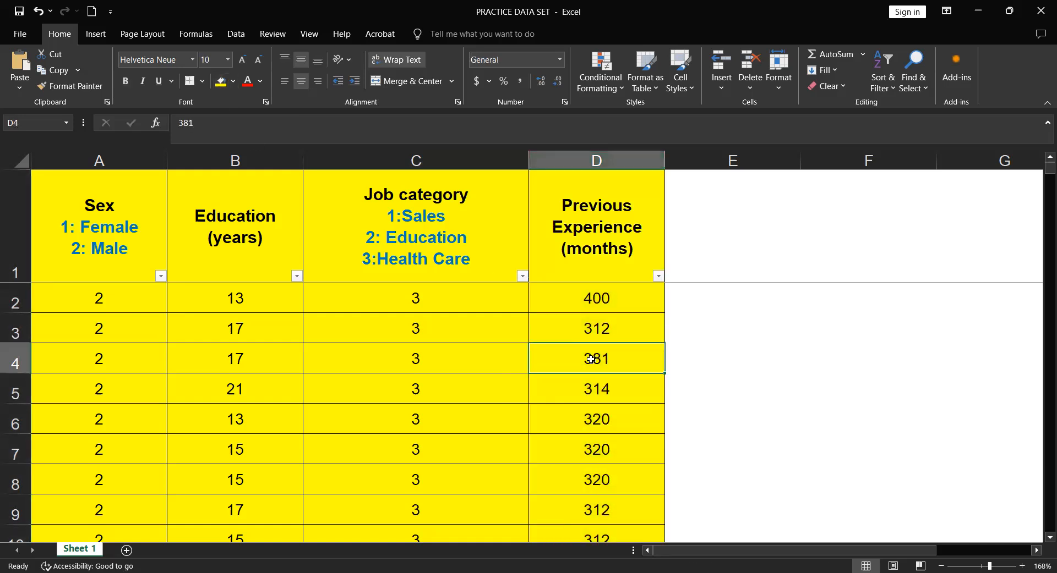
# Turn off filtering for the header row and check the Education, Job category and Previous Experience headers
pyautogui.click(21, 237)
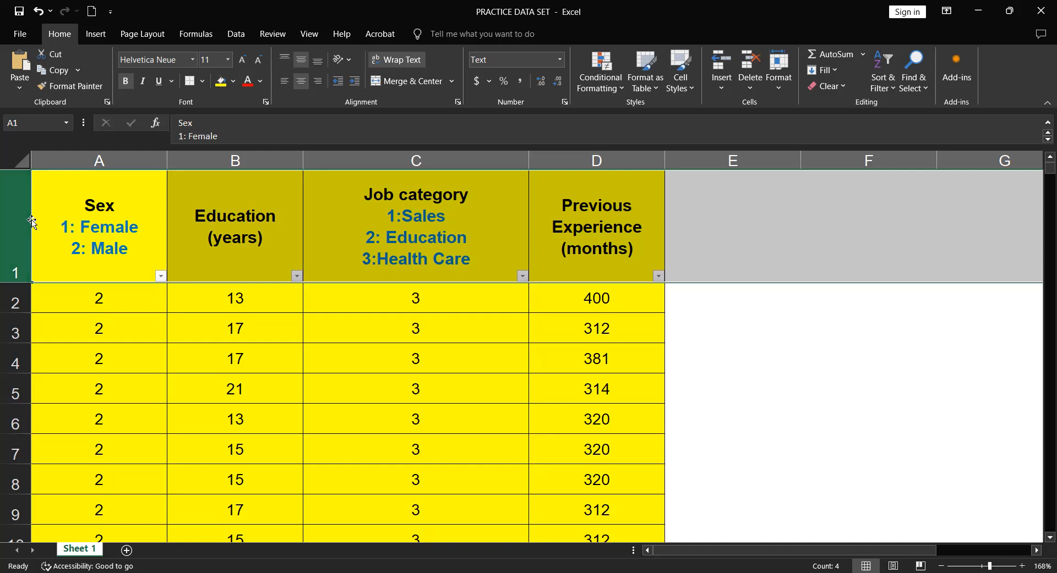
pyautogui.click(886, 93)
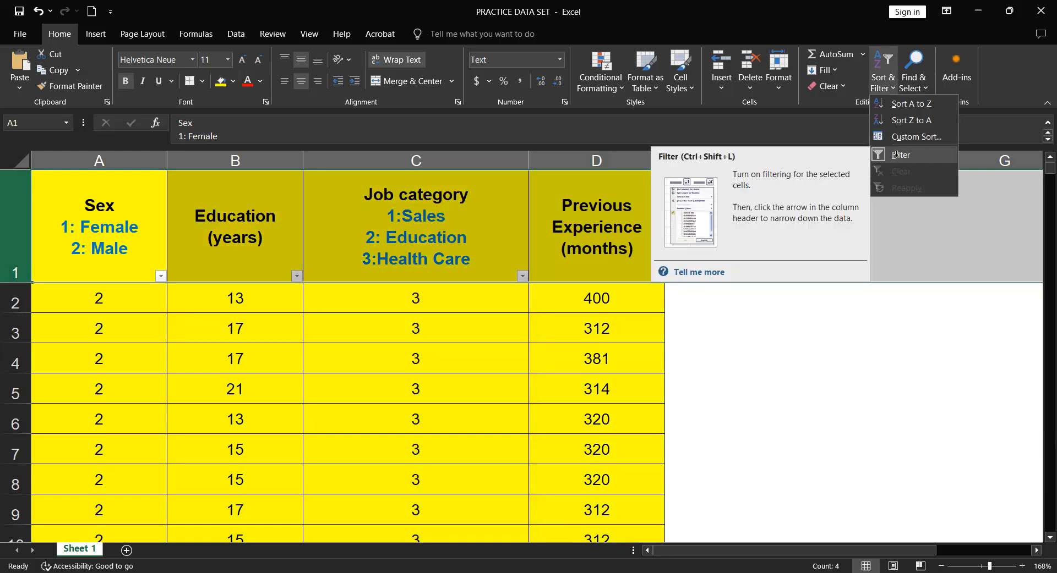
pyautogui.click(895, 155)
pyautogui.click(231, 266)
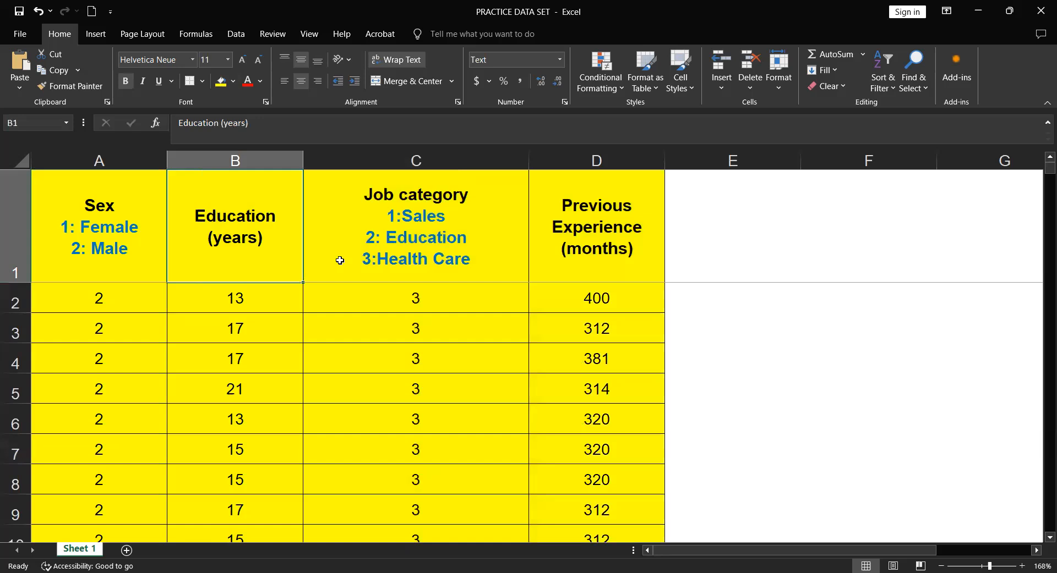
pyautogui.click(408, 257)
pyautogui.click(583, 262)
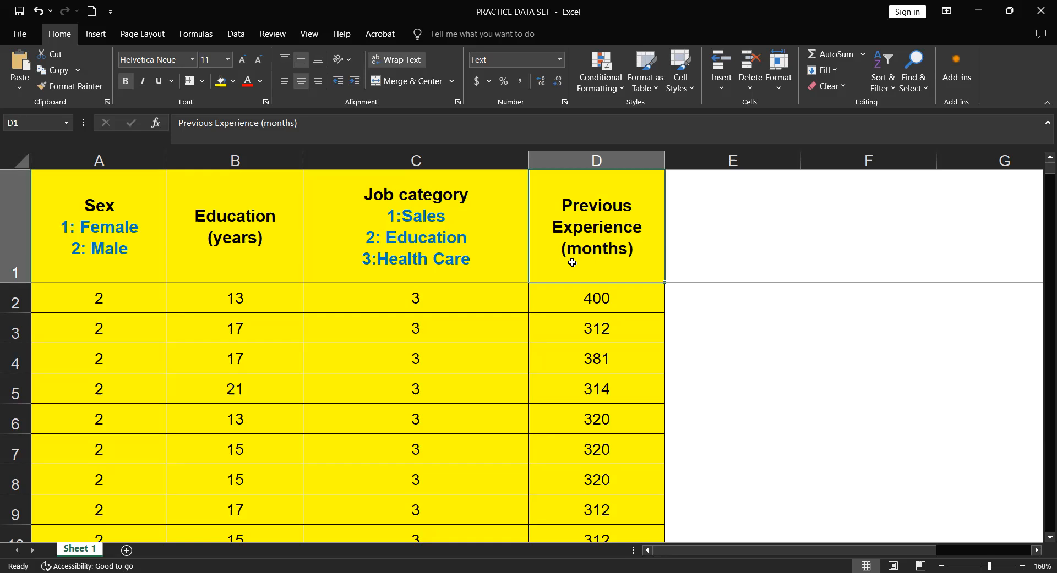
# Start saving a copy of the workbook in the PSYCH 102 > 23-24 folder under the file name "PRACTICE DATA SET - demonstration"
pyautogui.click(455, 341)
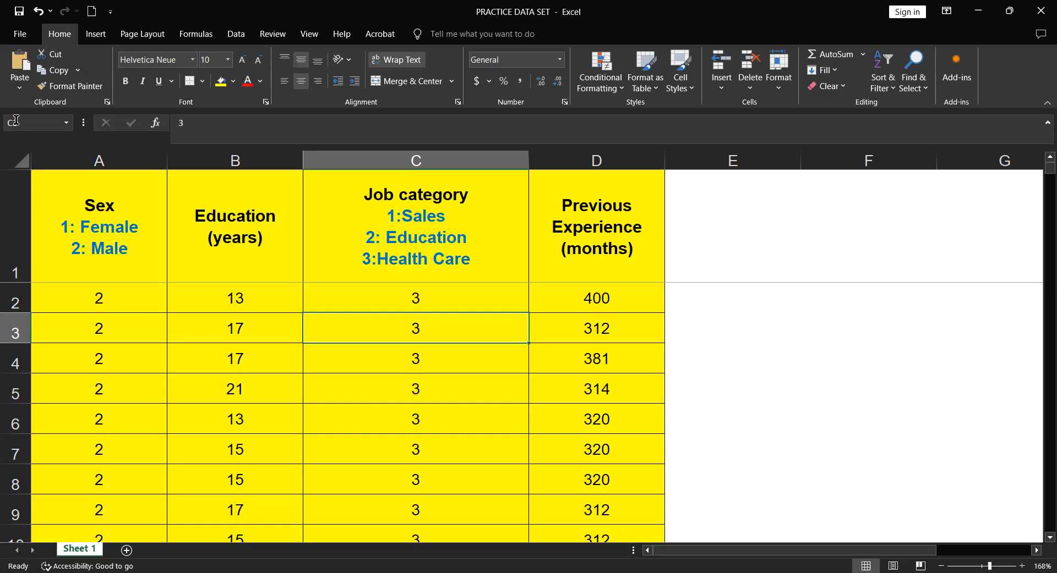
pyautogui.click(16, 36)
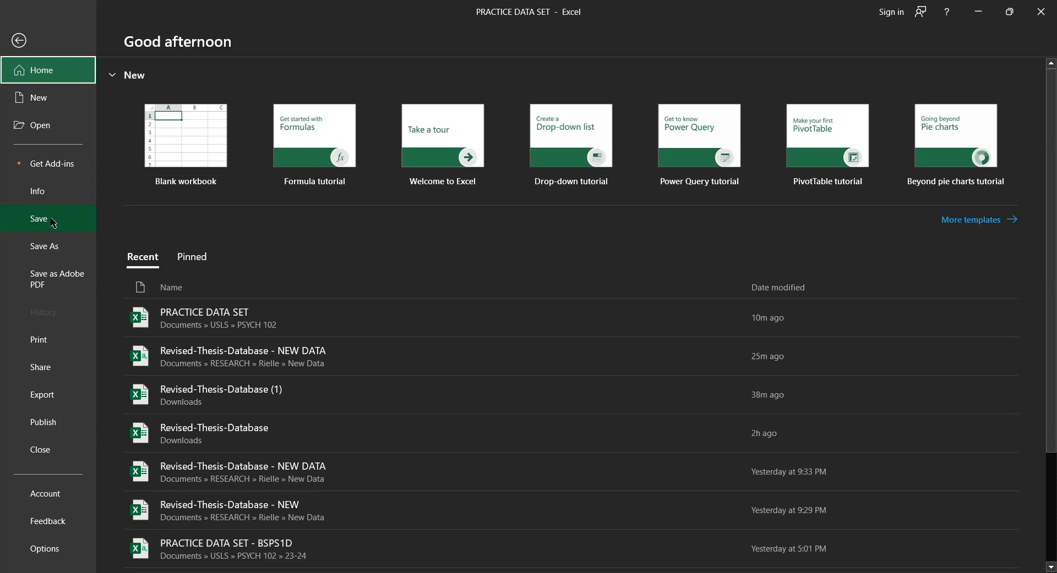
pyautogui.click(55, 248)
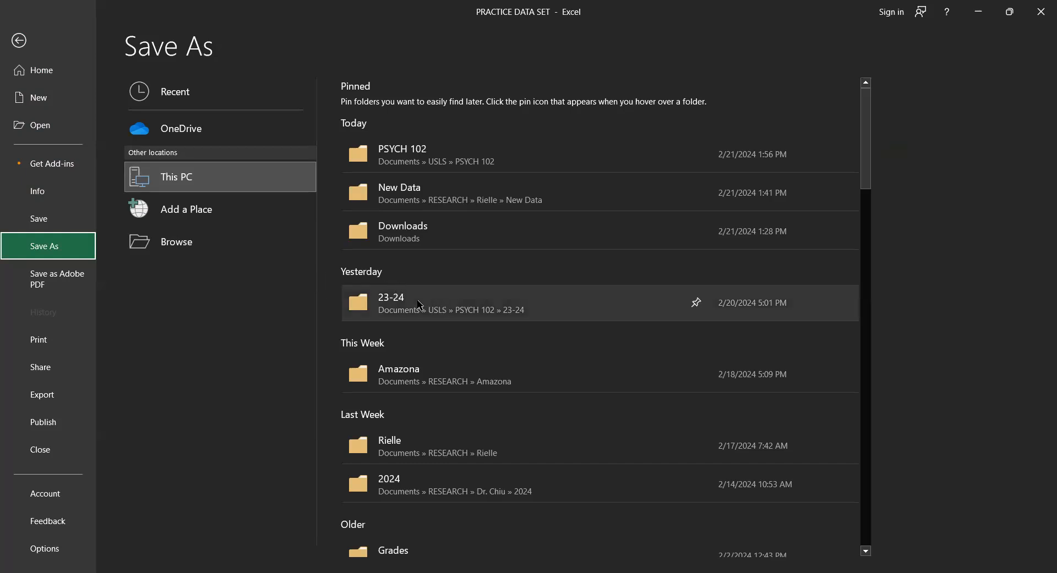
pyautogui.click(389, 309)
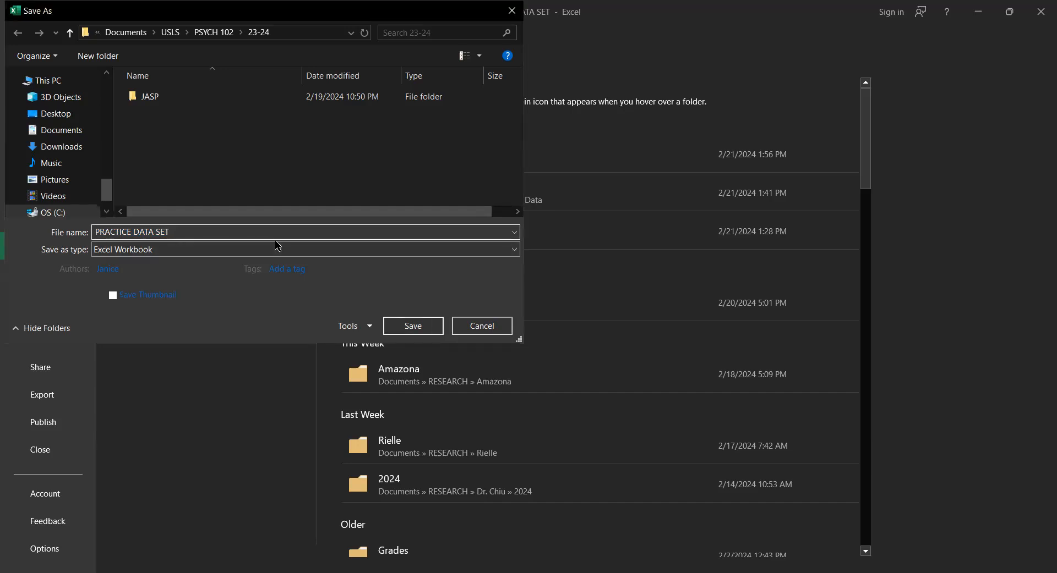
pyautogui.write('-')
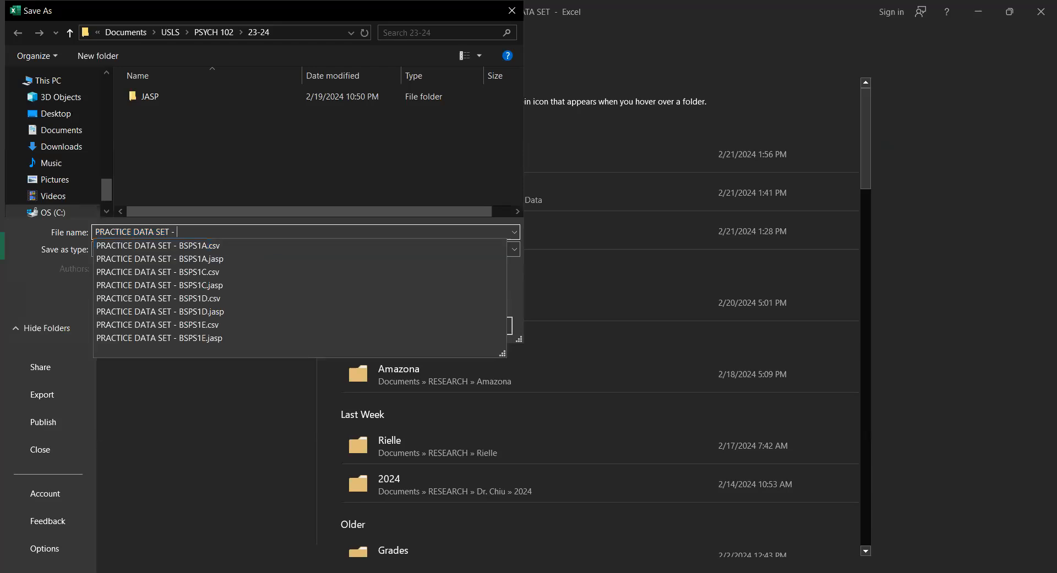
pyautogui.write(' dem')
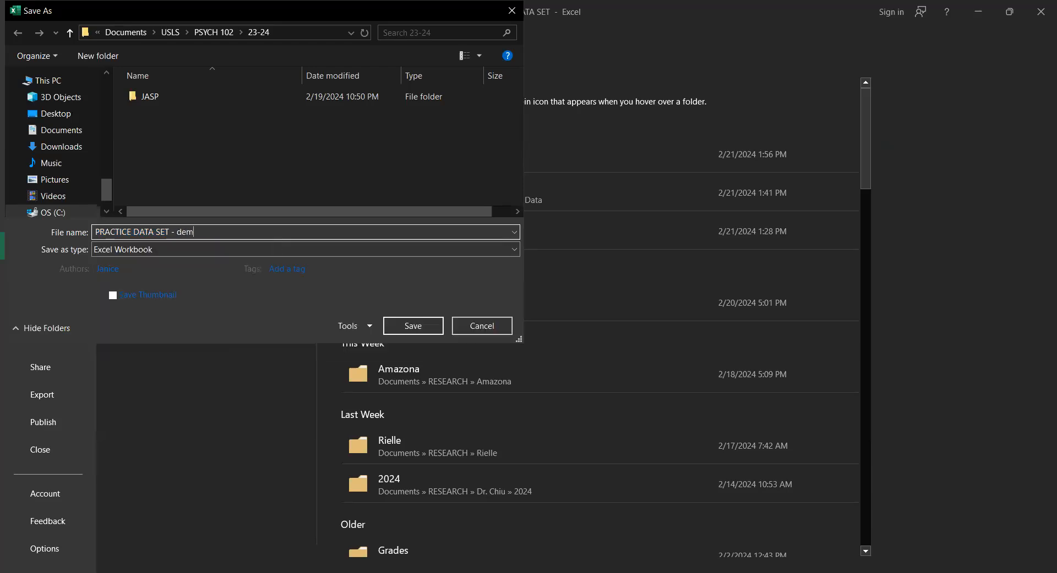
pyautogui.write('onnstration')
# Set the copy's file type to CSV (Comma delimited) and save it
pyautogui.click(119, 255)
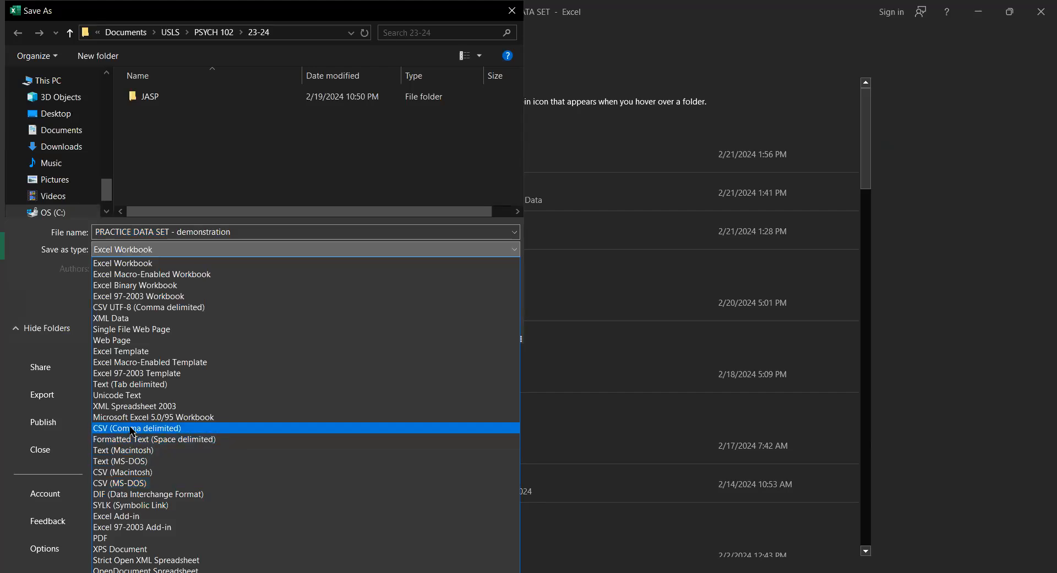
pyautogui.click(184, 429)
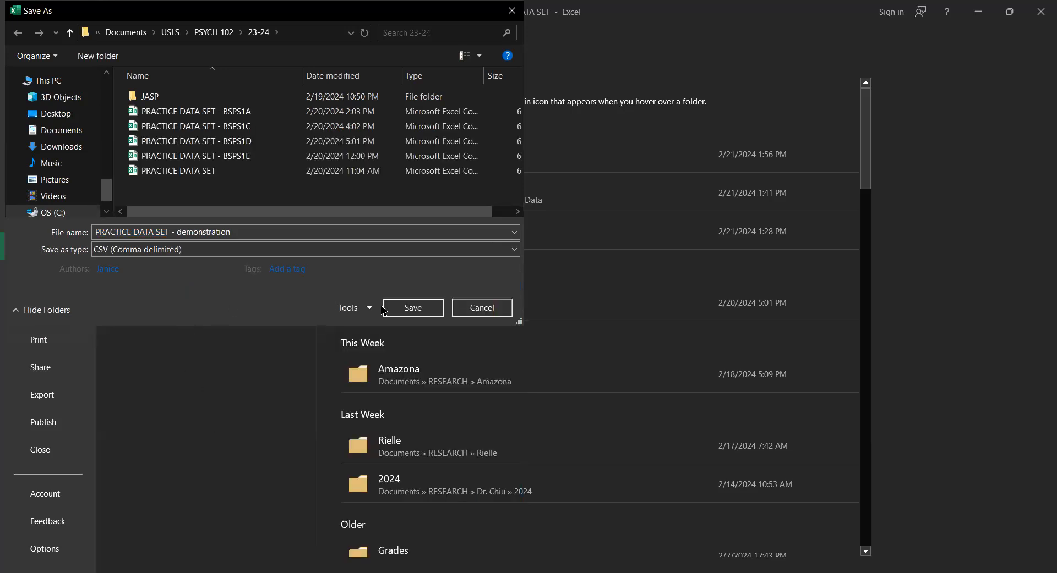
pyautogui.click(412, 309)
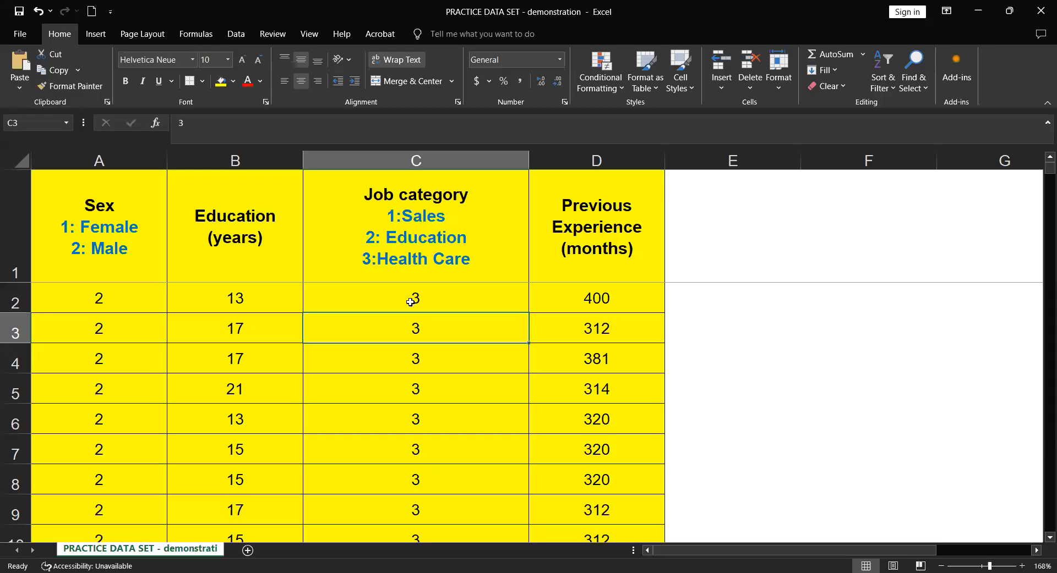